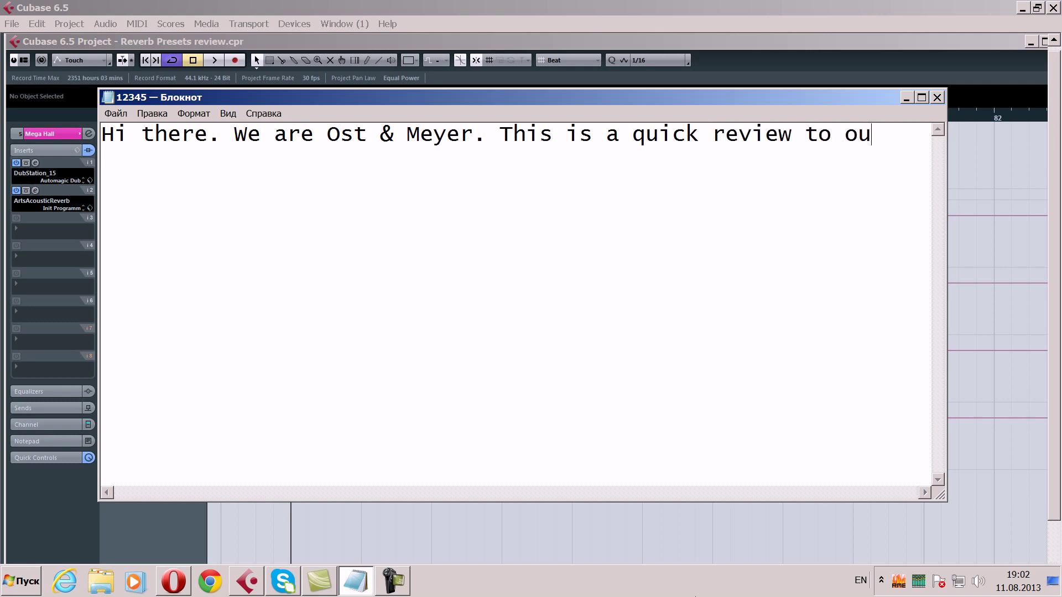
# Continue the note's introductory review sentence with "our own studio presets for Artsacoustic"
pyautogui.write('n studio ')
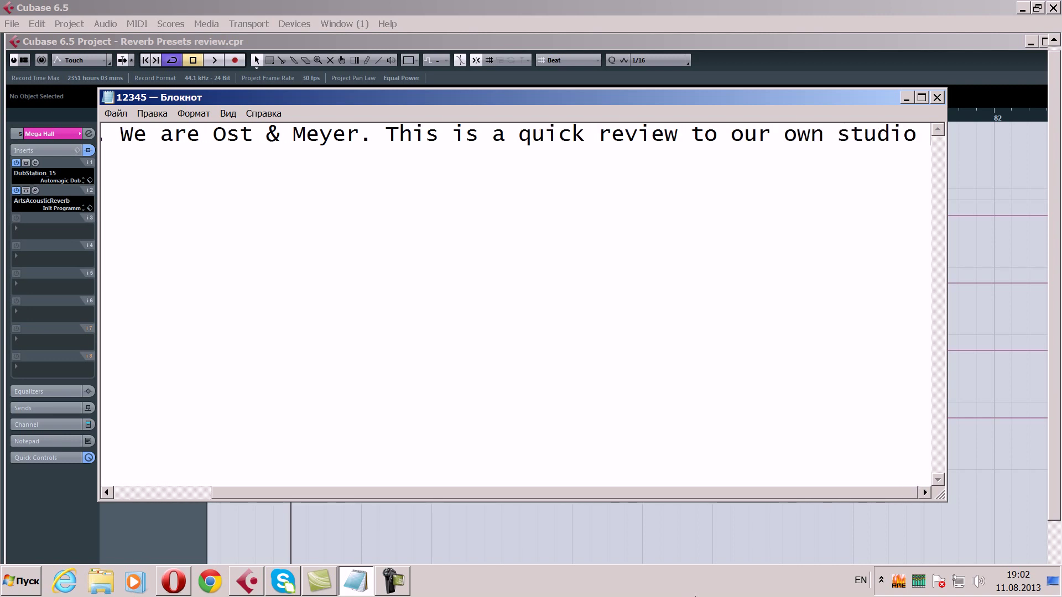
pyautogui.write('preset')
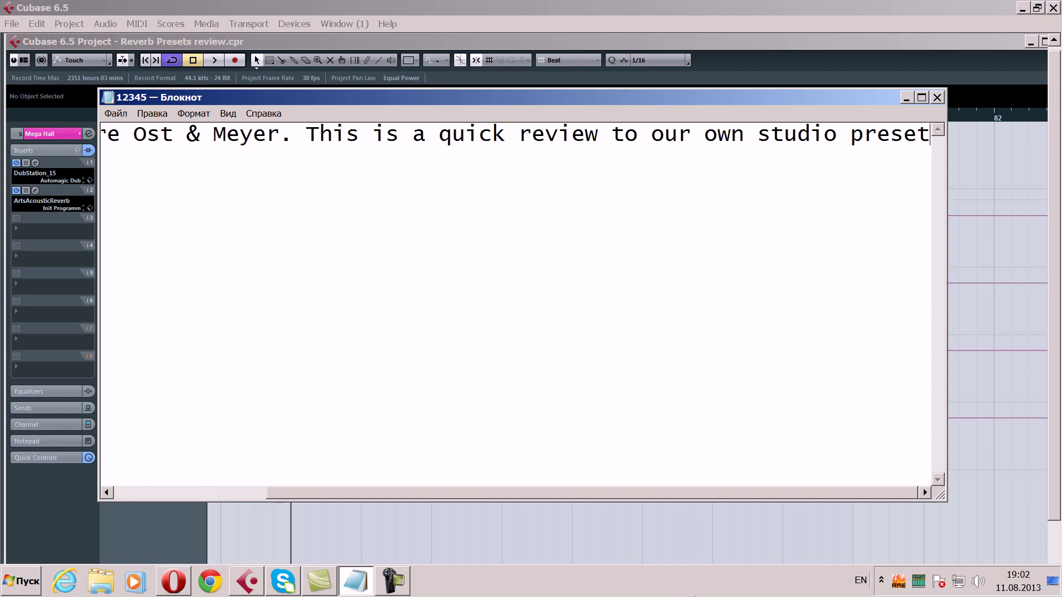
pyautogui.write('s for Artsacoustic')
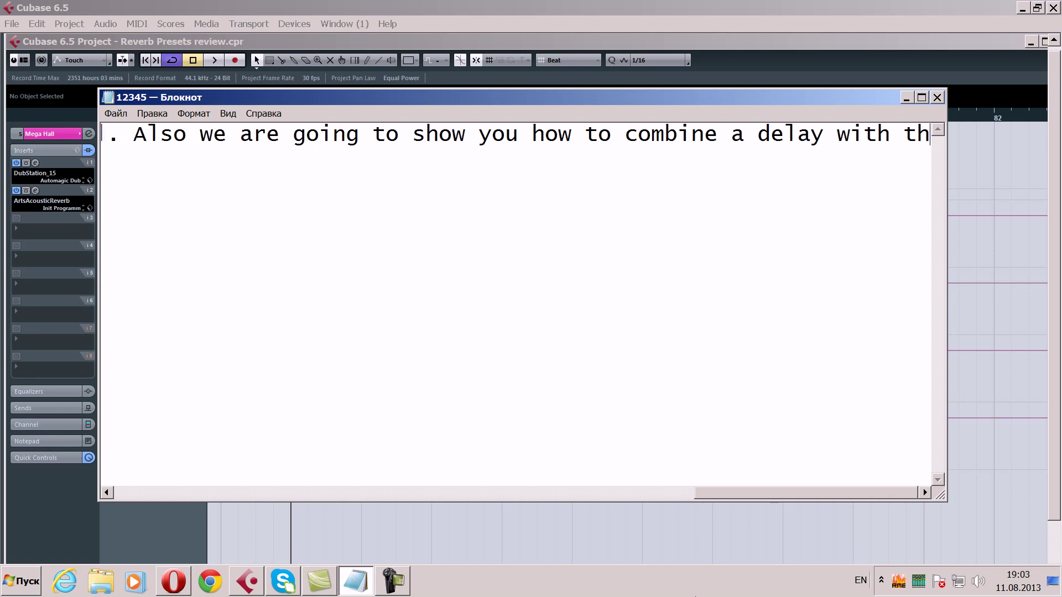
# Finish the note's delay sentence with "the hall and mega hall." and close the note with "Enjoy:)"
pyautogui.write('e ')
pyautogui.write('hall ')
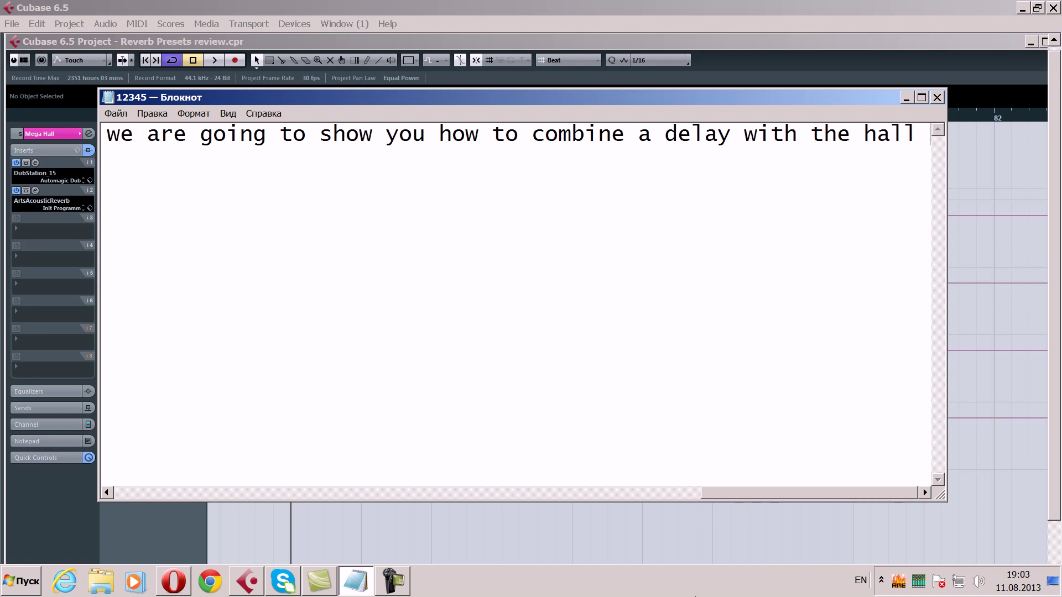
pyautogui.write('and me')
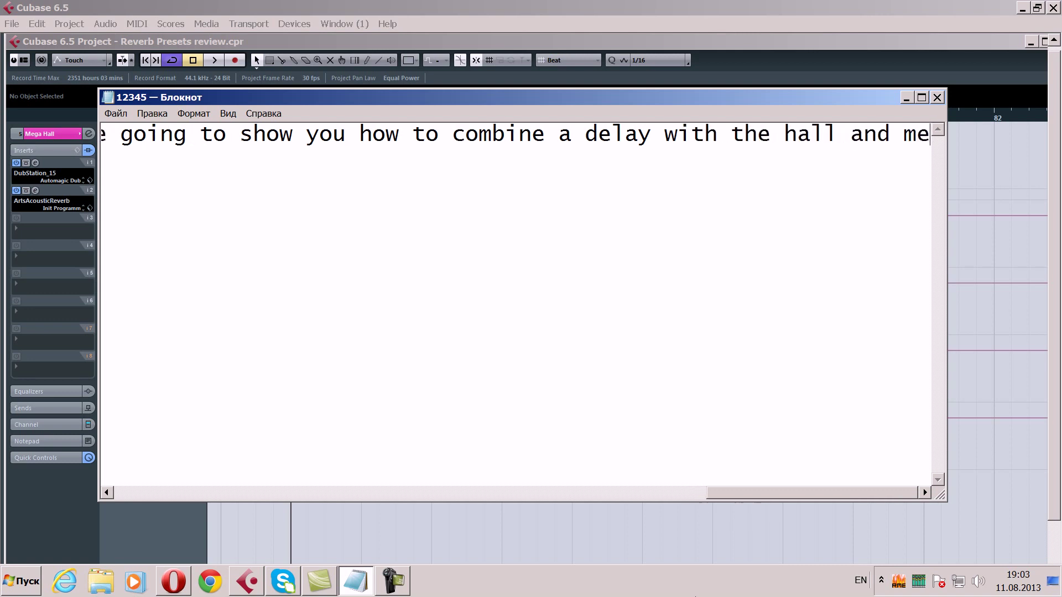
pyautogui.write('ga hall')
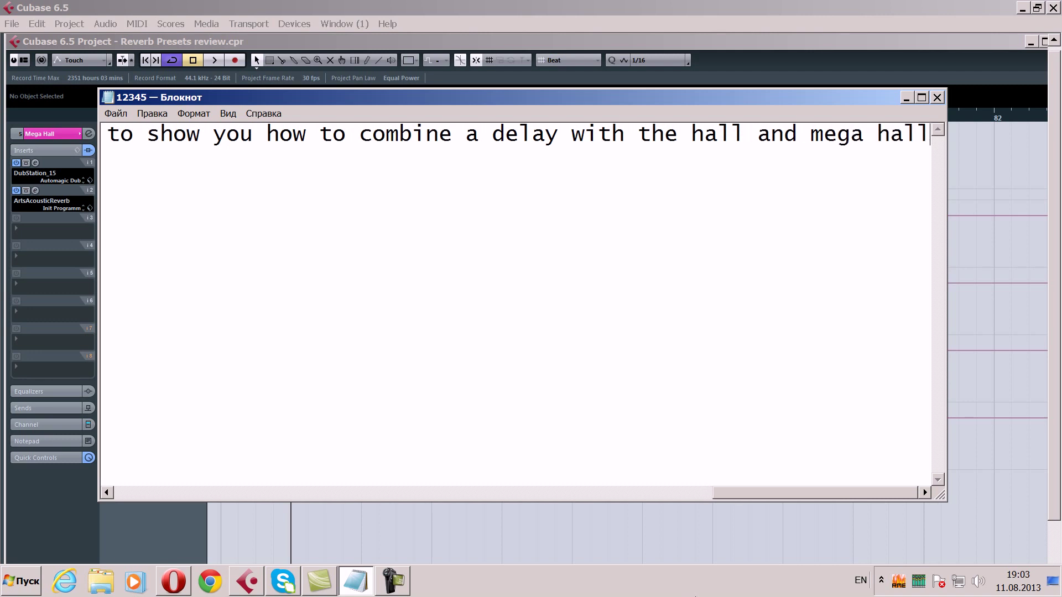
pyautogui.write('. En')
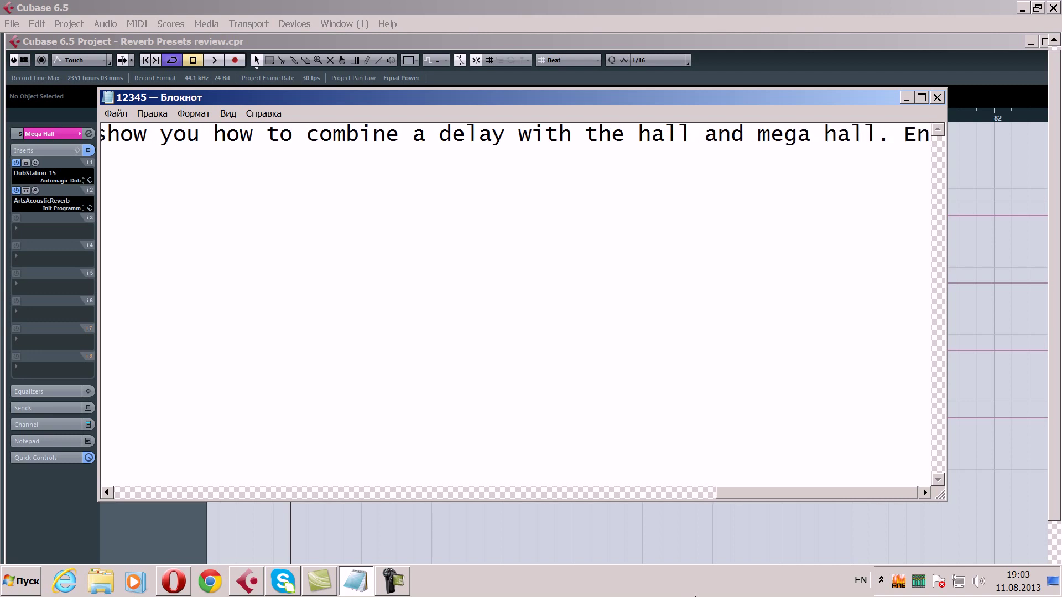
pyautogui.write('joy:)')
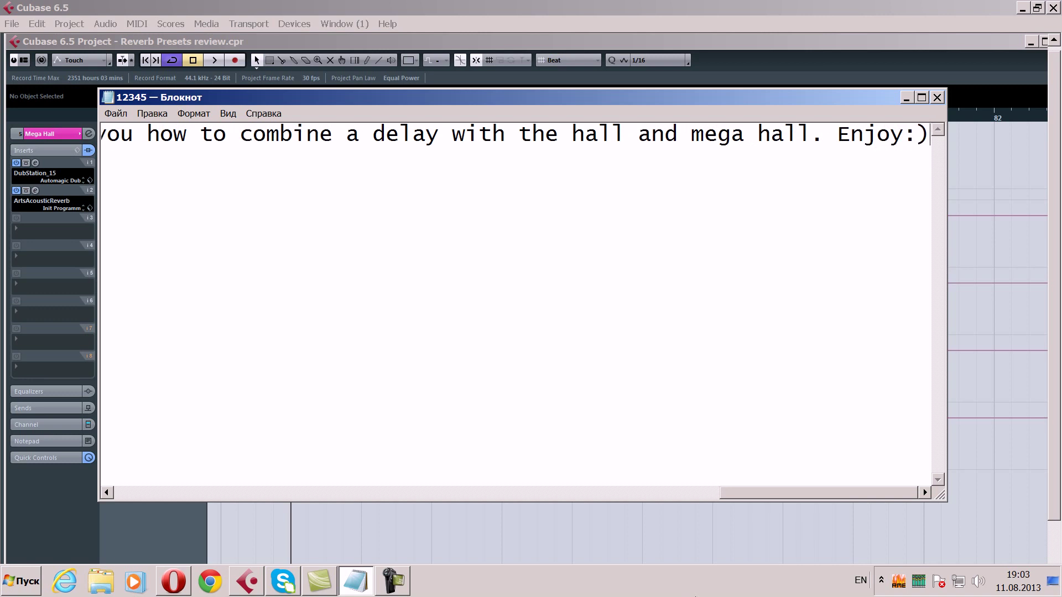
# Switch to Cubase, start playback, and open the channel settings of the Massive 01 track from the mixer
pyautogui.click(726, 25)
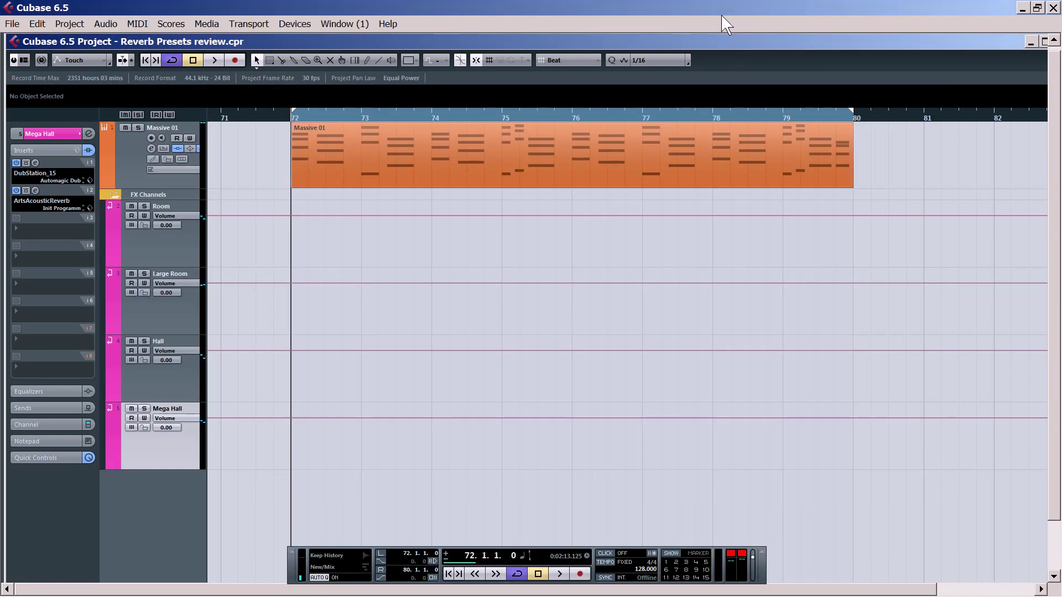
pyautogui.press('space')
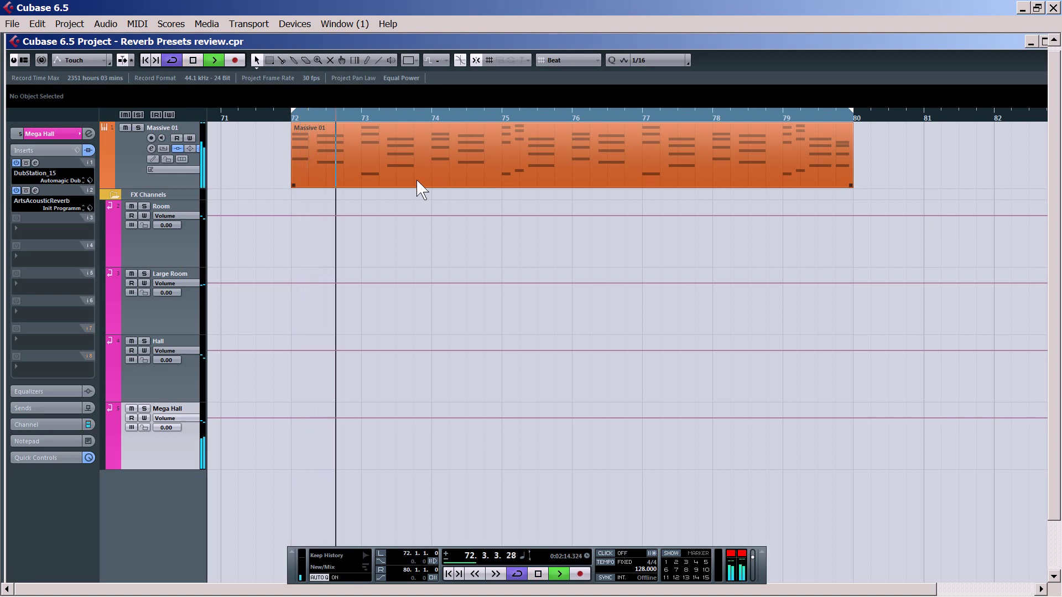
pyautogui.press('F3')
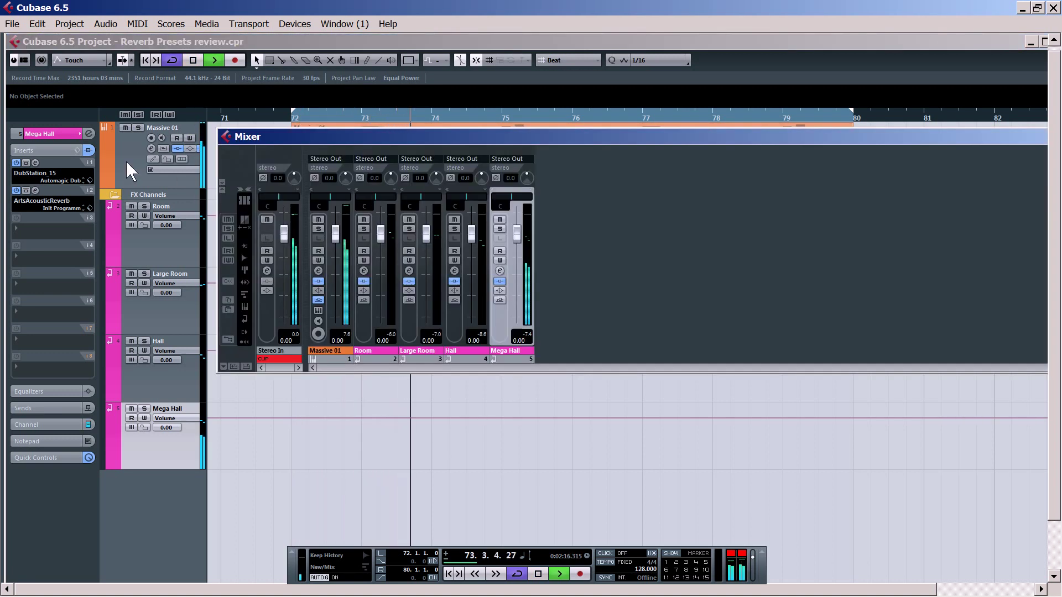
pyautogui.click(327, 311)
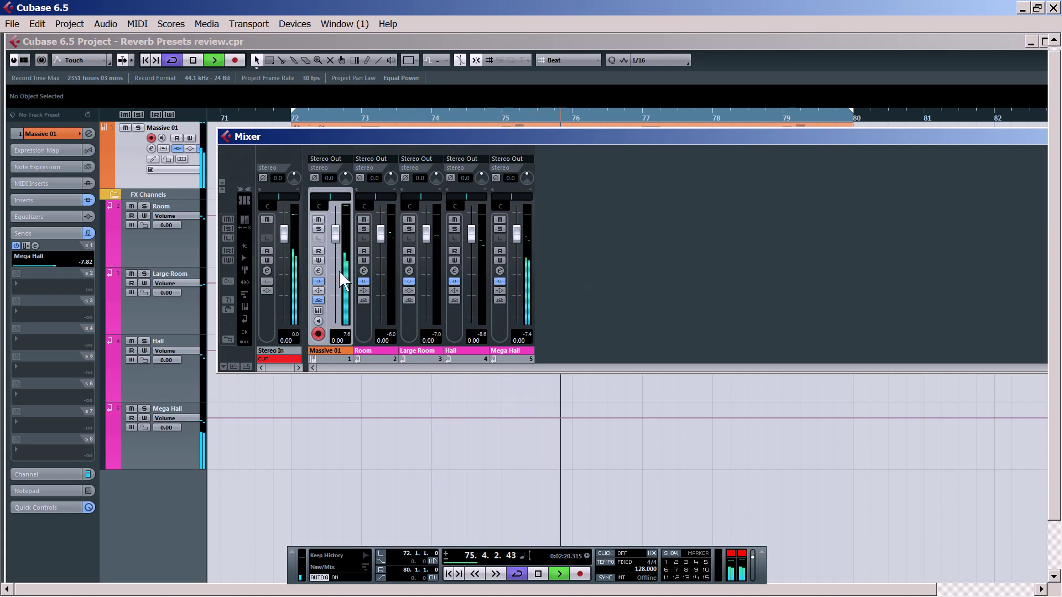
pyautogui.click(318, 271)
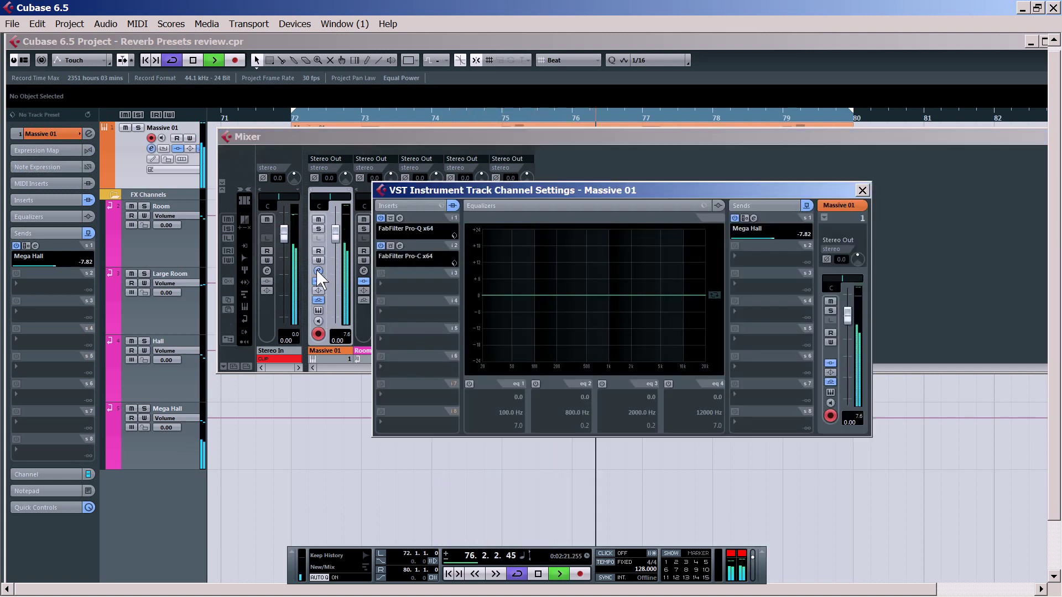
# Route Massive 01's first send to Room at a level of -3.59, and bypass and re-enable it to compare the sound
pyautogui.click(734, 218)
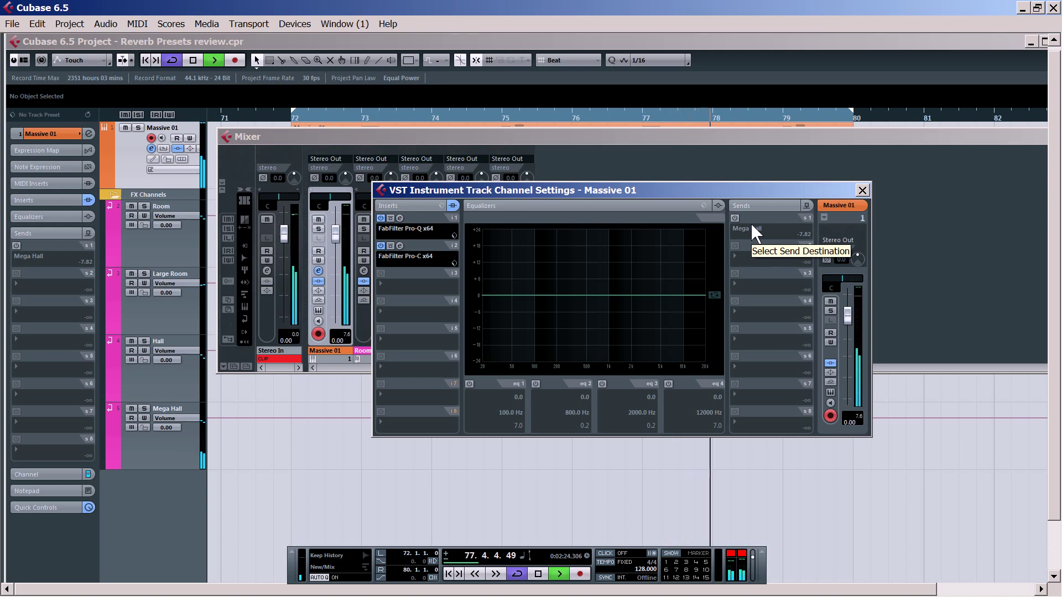
pyautogui.click(752, 227)
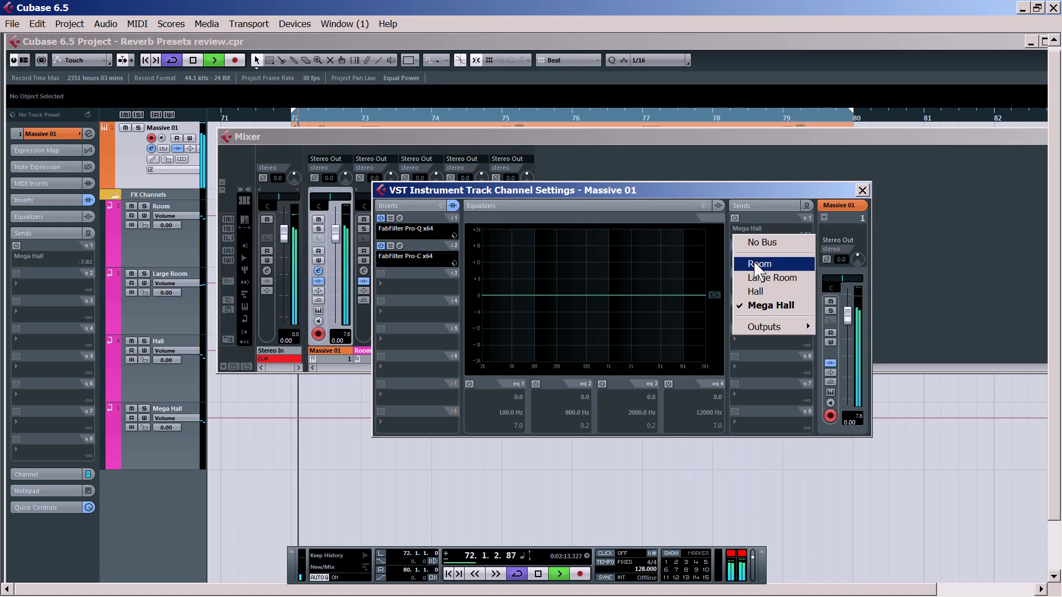
pyautogui.click(758, 264)
pyautogui.click(735, 218)
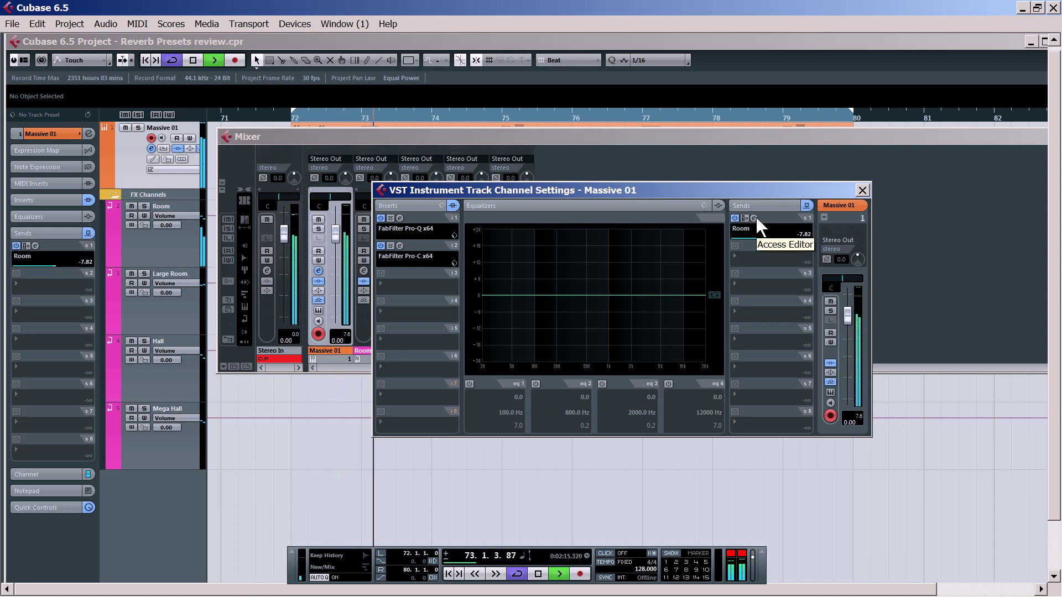
pyautogui.moveTo(769, 234)
pyautogui.mouseDown()
pyautogui.moveTo(823, 237)
pyautogui.moveTo(777, 236)
pyautogui.mouseUp()
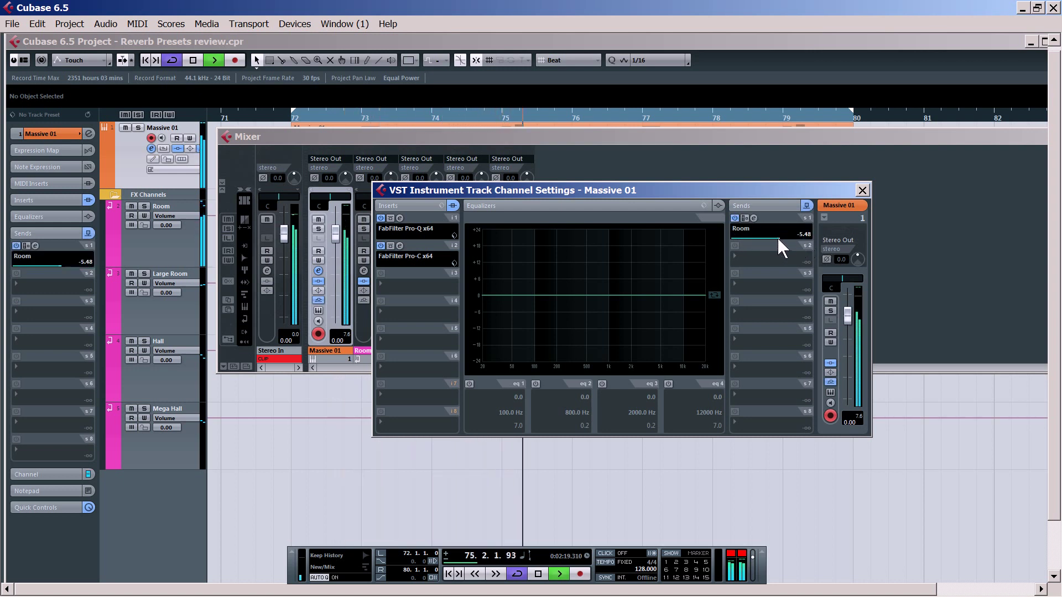
pyautogui.click(735, 218)
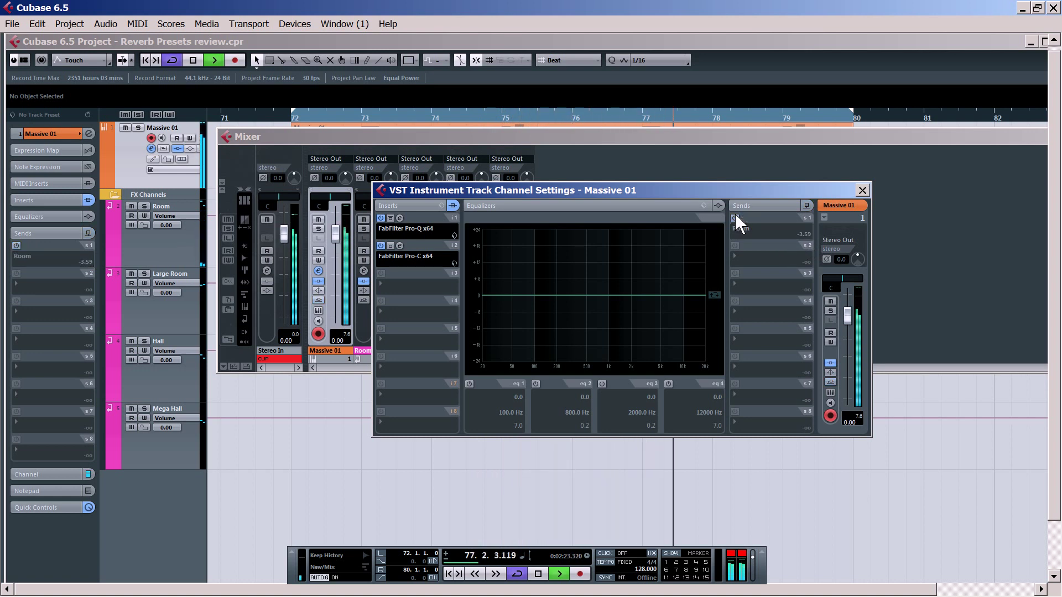
pyautogui.click(735, 217)
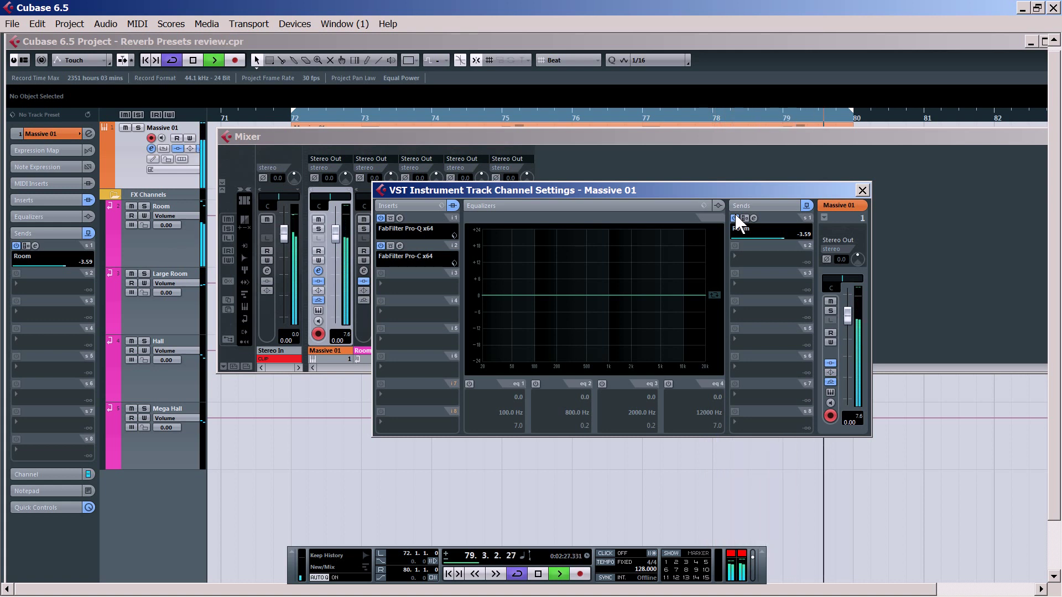
# Load the preset "Ost & Meyer's Room (128 BPM)" into the Room channel's ArtsAcoustic Reverb and lower its modulation to about 15 %
pyautogui.click(754, 218)
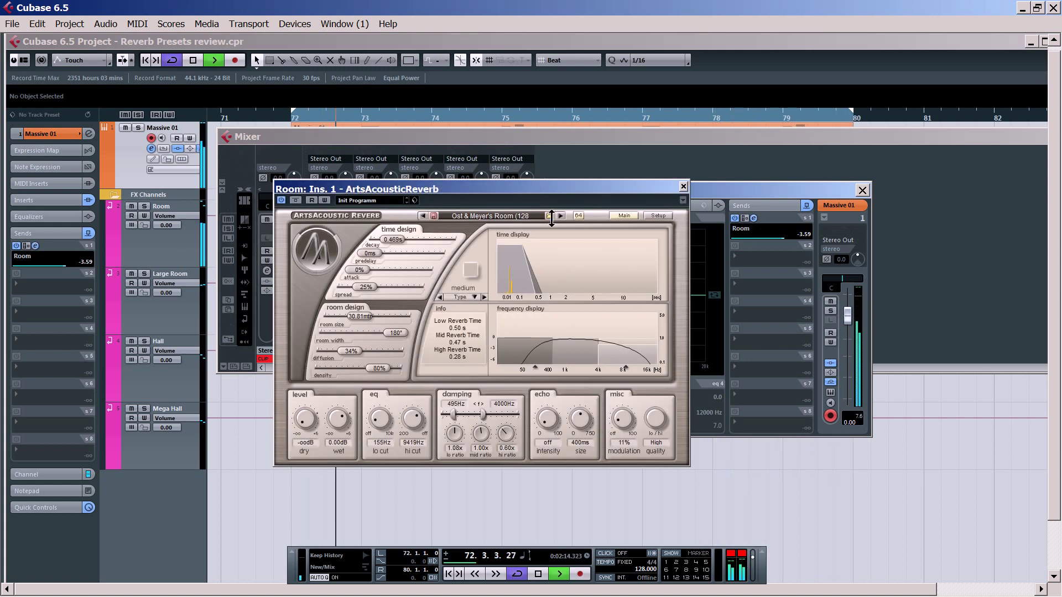
pyautogui.click(548, 217)
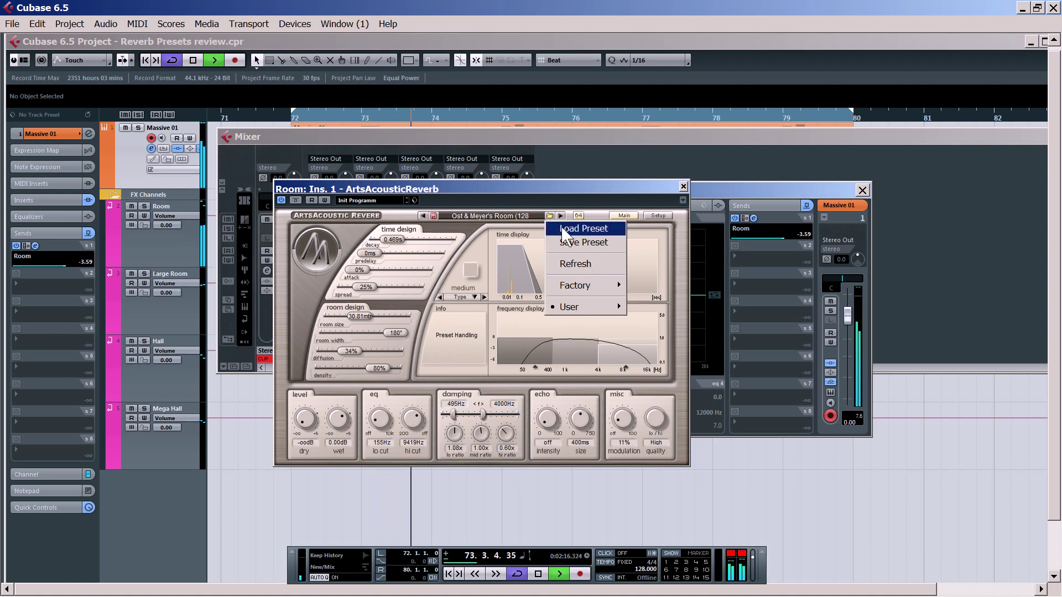
pyautogui.click(560, 228)
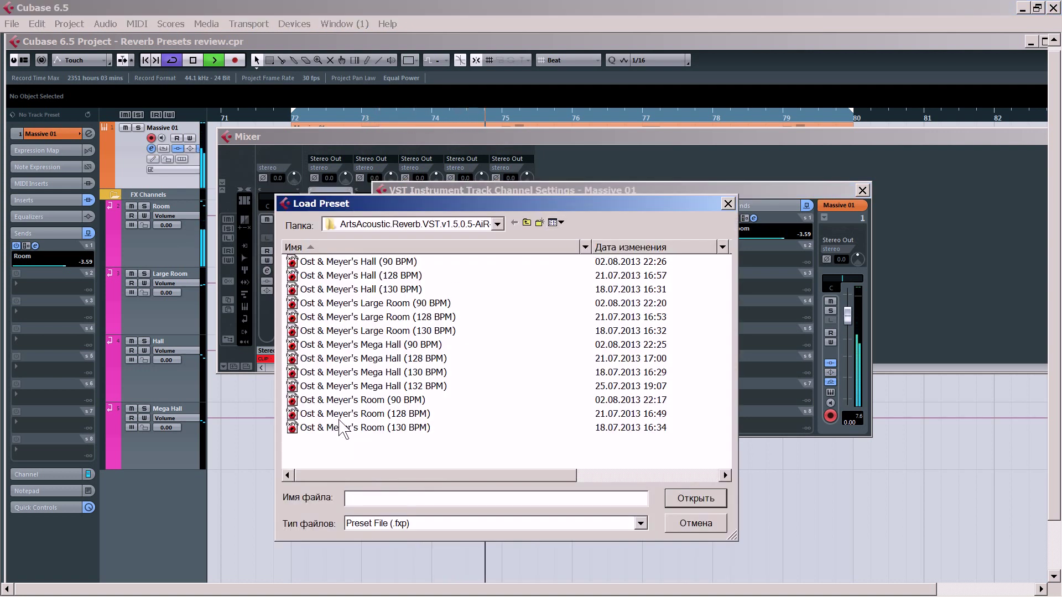
pyautogui.doubleClick(359, 415)
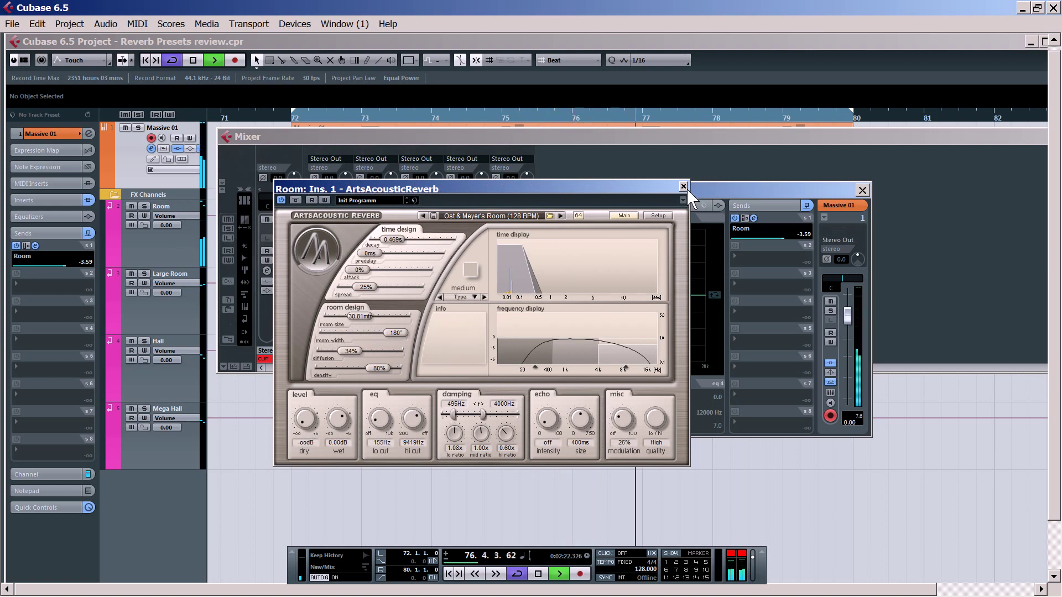
pyautogui.moveTo(623, 434)
pyautogui.moveTo(623, 430); pyautogui.dragTo(623, 435)
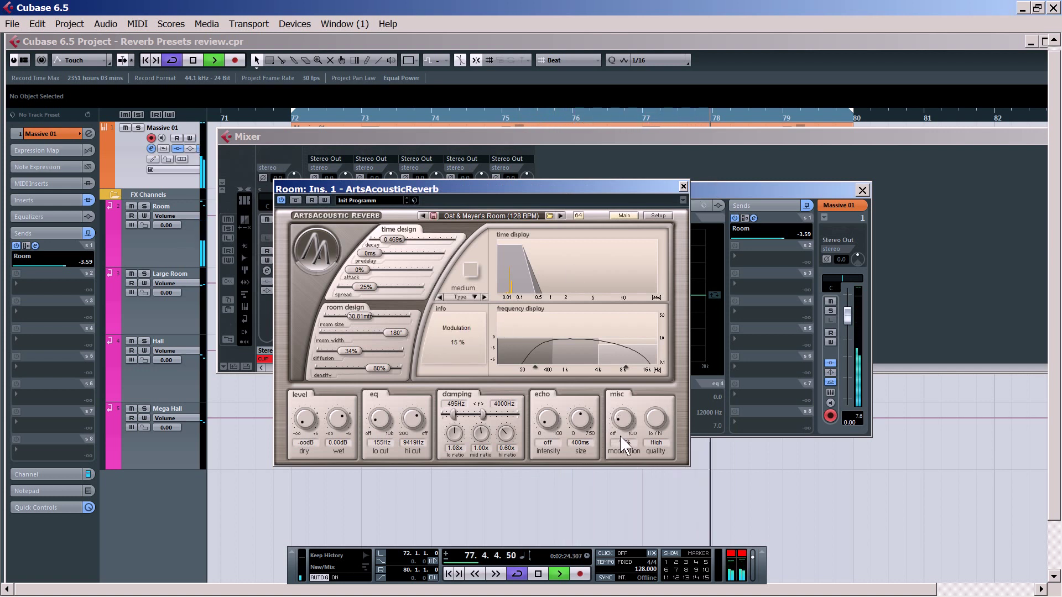
pyautogui.click(683, 186)
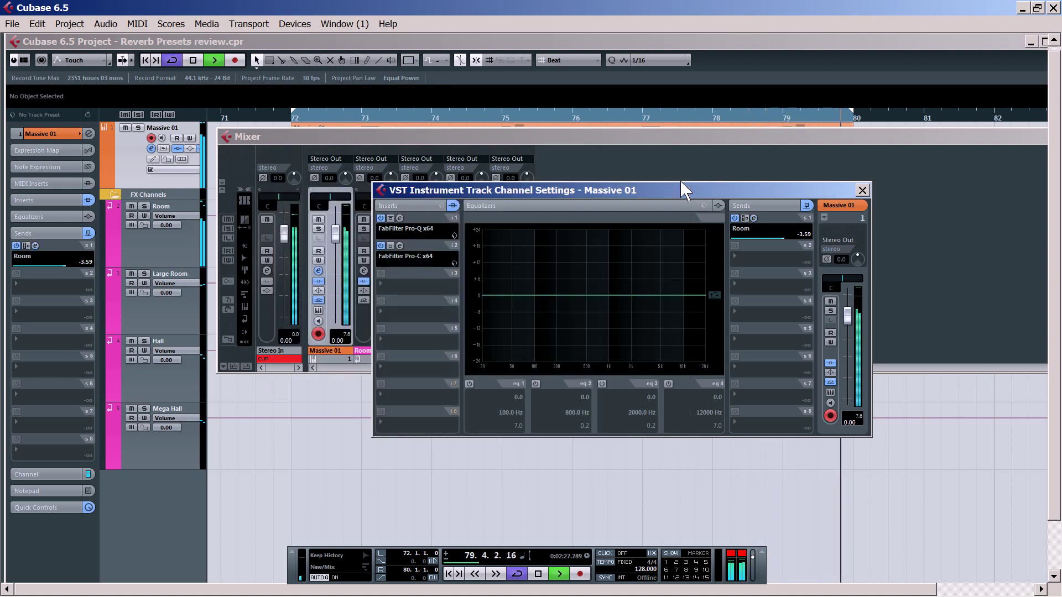
# Reroute Massive 01's first send to Large Room at a level of -7.82, and compare the sound with the send off and on
pyautogui.click(761, 228)
pyautogui.click(773, 278)
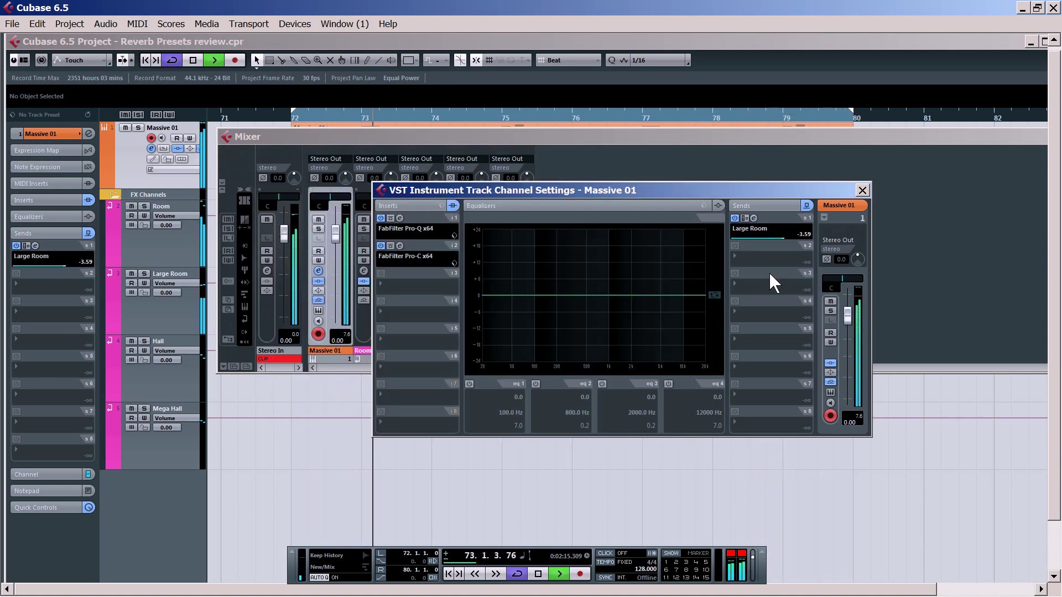
pyautogui.click(773, 239)
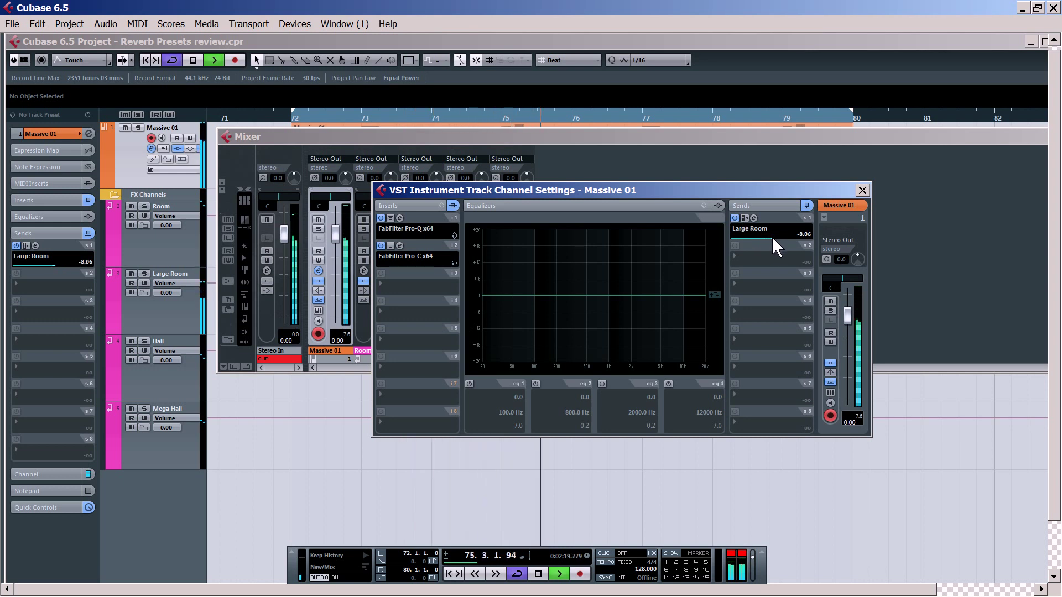
pyautogui.click(735, 218)
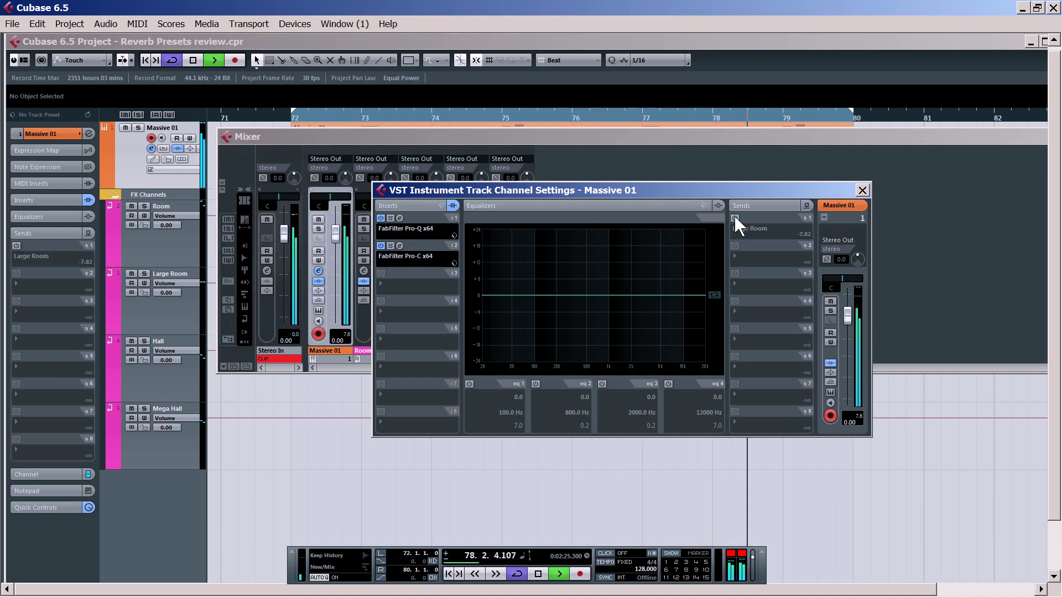
pyautogui.click(735, 217)
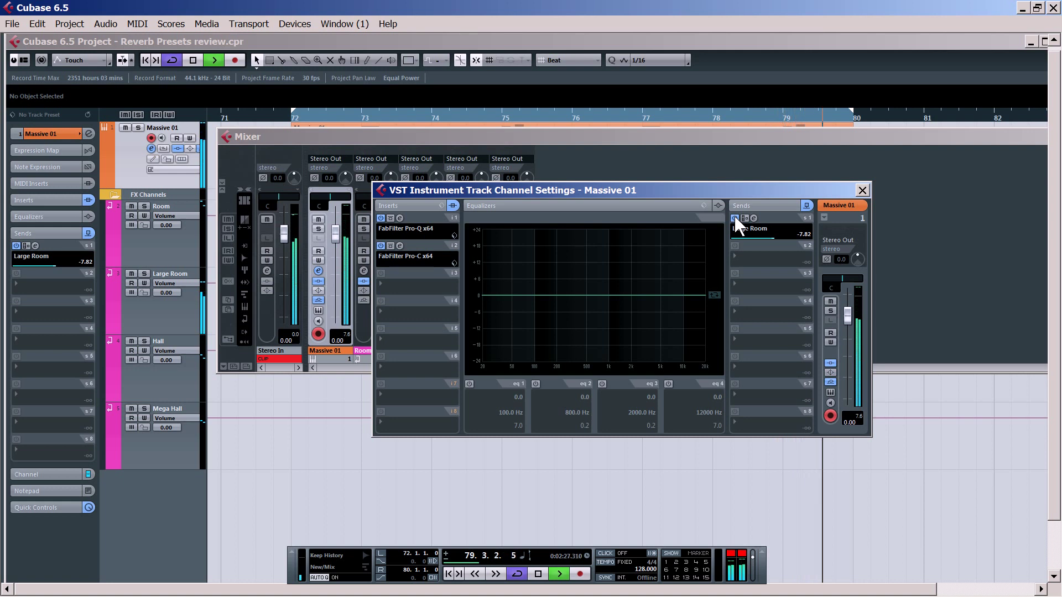
pyautogui.click(734, 217)
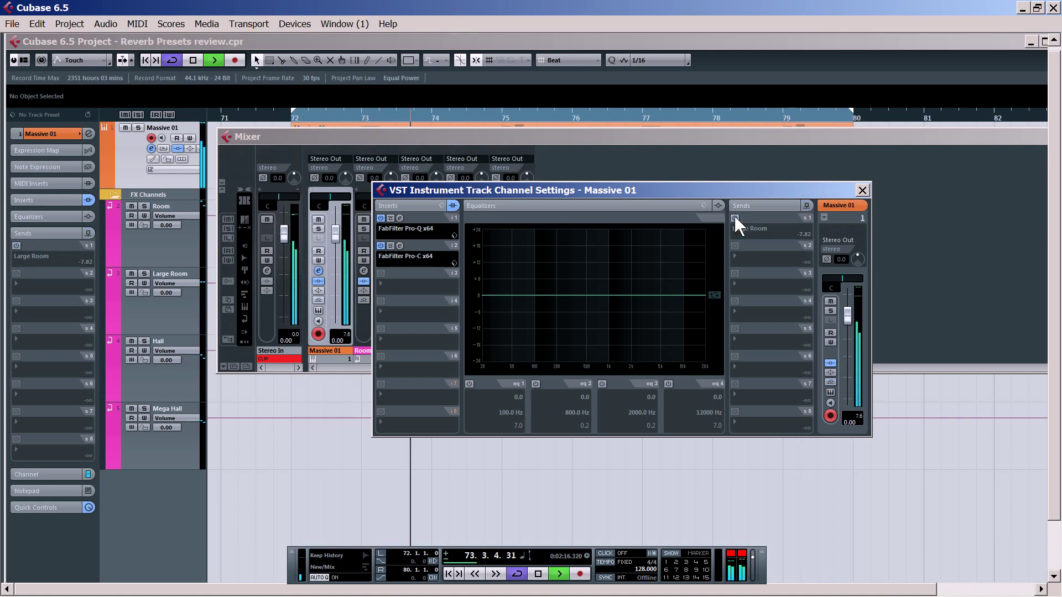
pyautogui.click(735, 218)
# Change Massive 01's first send destination to Hall, and compare the sound with the send off and on
pyautogui.click(765, 230)
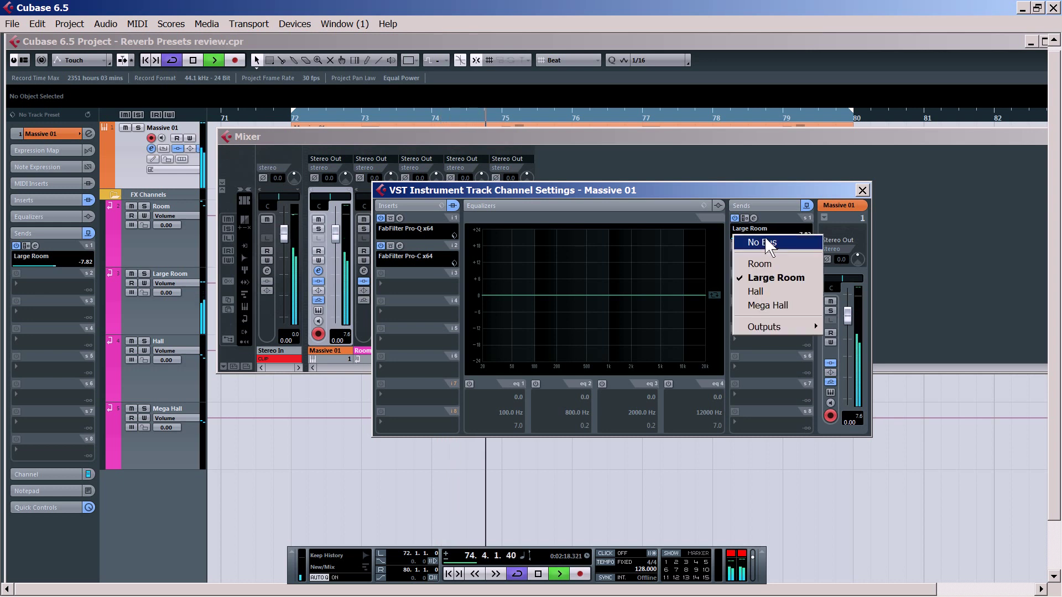
pyautogui.click(779, 297)
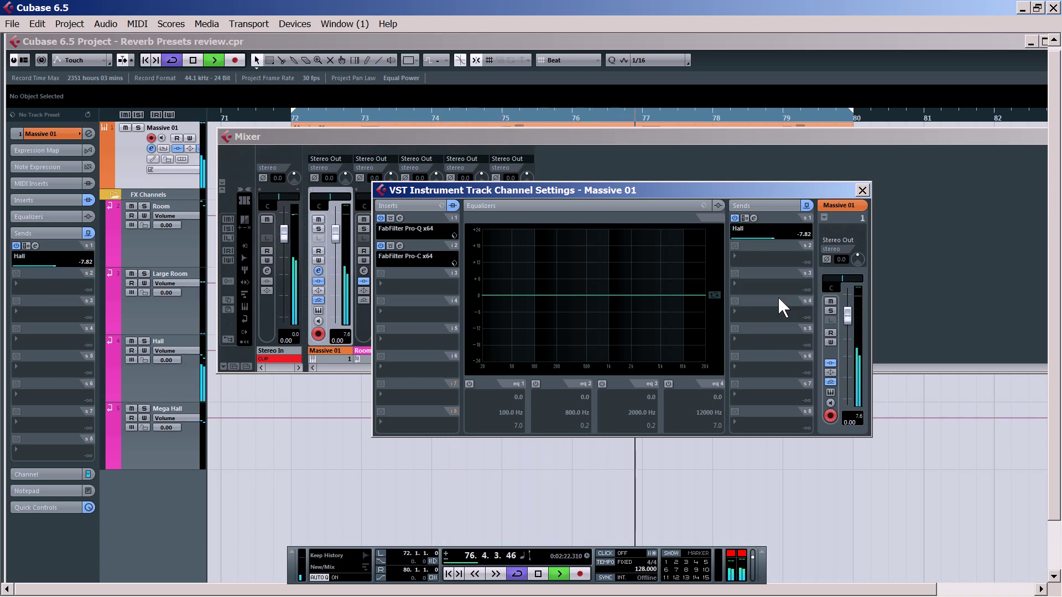
pyautogui.click(734, 217)
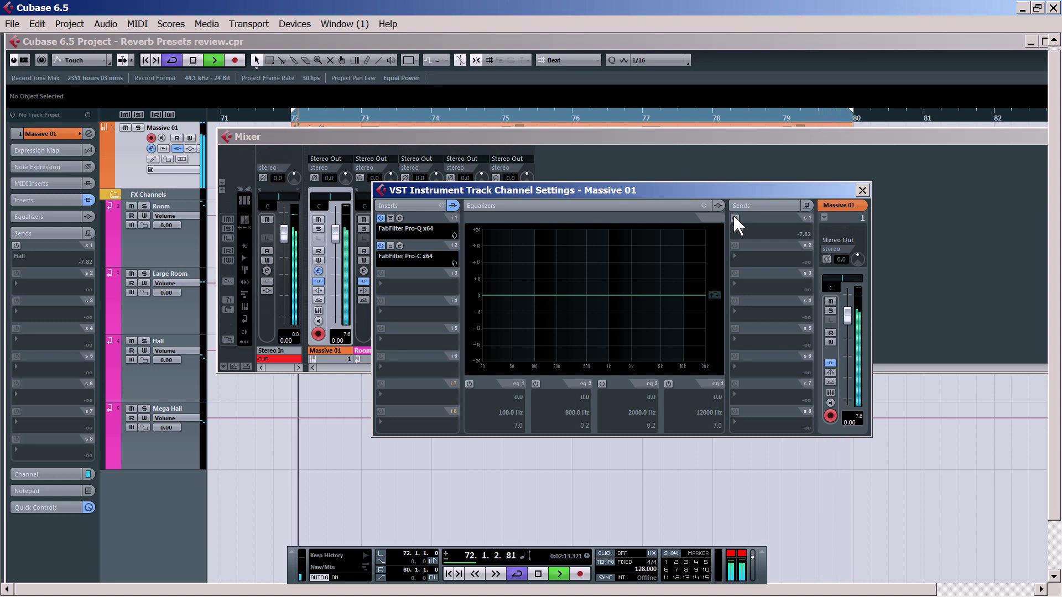
pyautogui.click(734, 216)
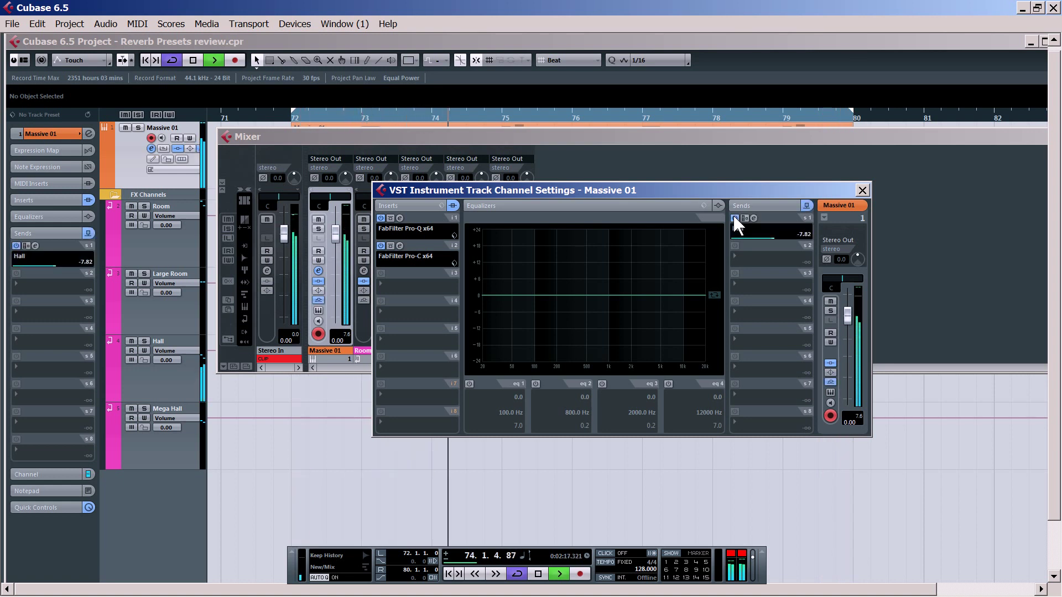
# Change Massive 01's first send destination to Mega Hall, and compare the sound with the send off and on
pyautogui.click(734, 217)
pyautogui.click(747, 227)
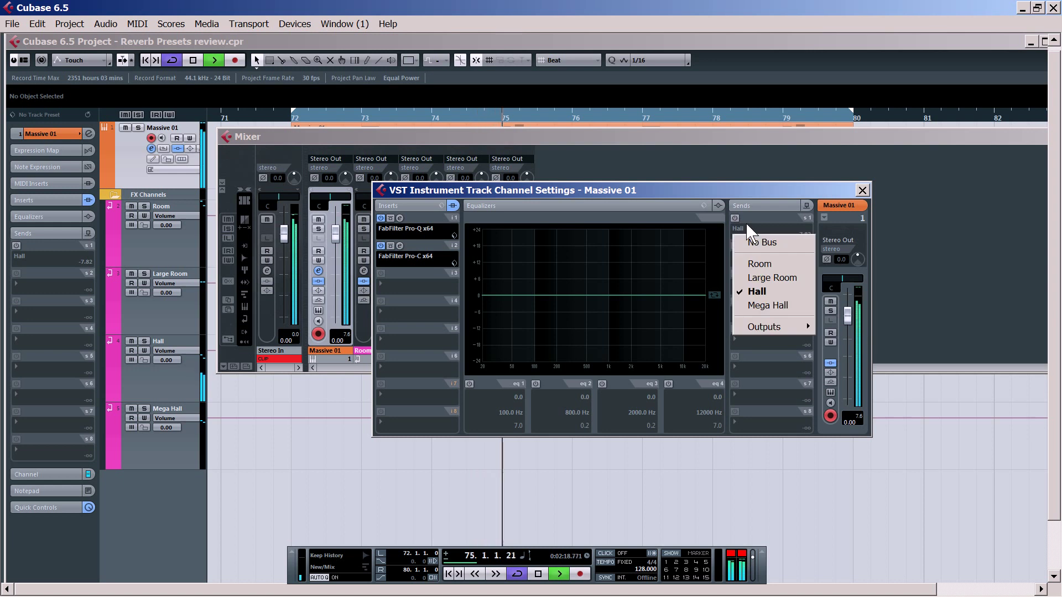
pyautogui.click(768, 305)
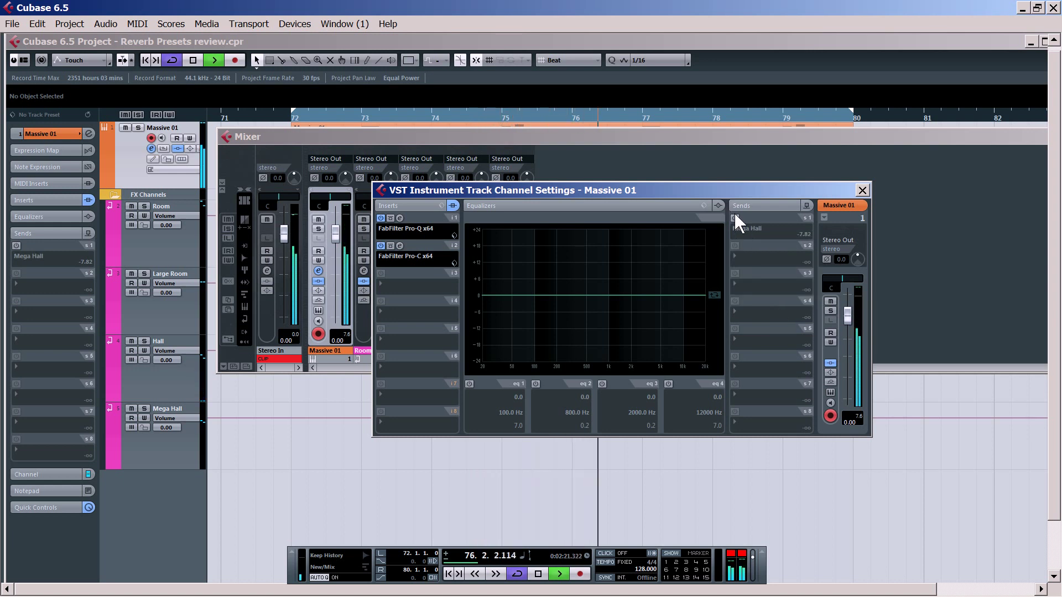
pyautogui.click(737, 217)
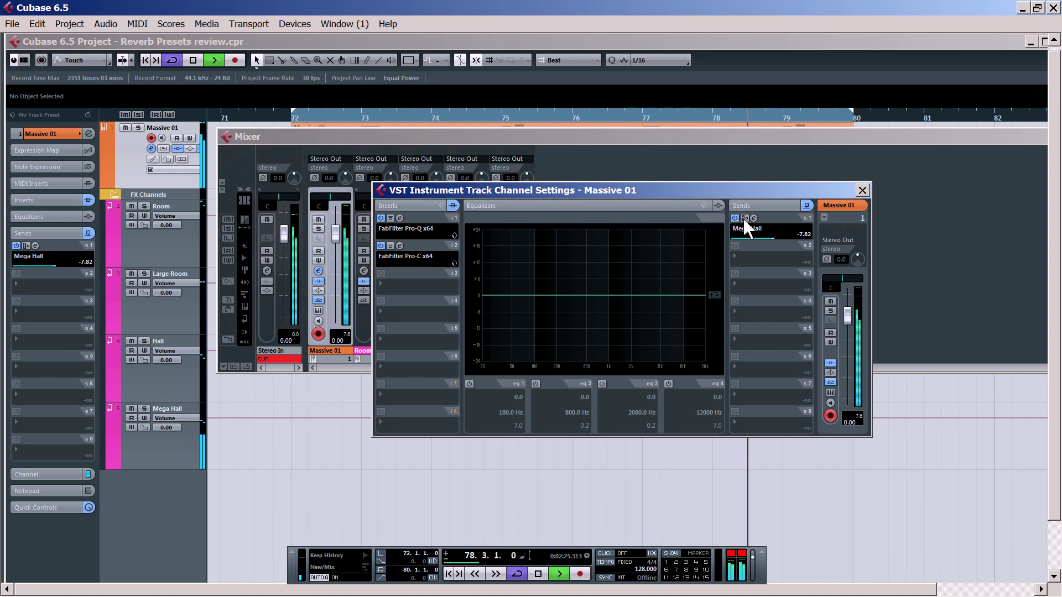
# Look at the DubStation delay on the Mega Hall channel, and close the Massive 01 channel settings
pyautogui.click(753, 218)
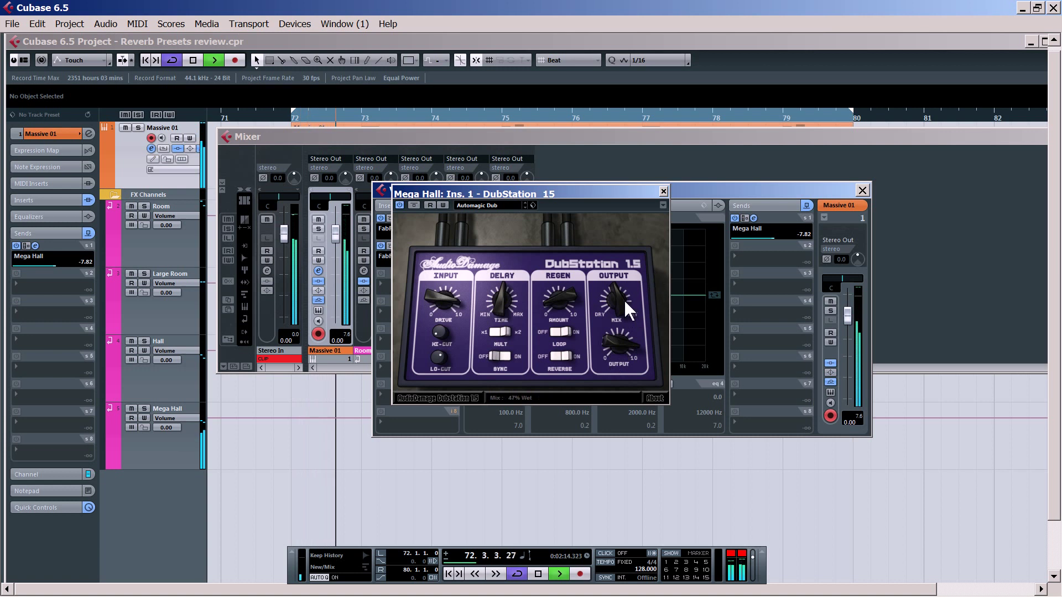
pyautogui.click(663, 191)
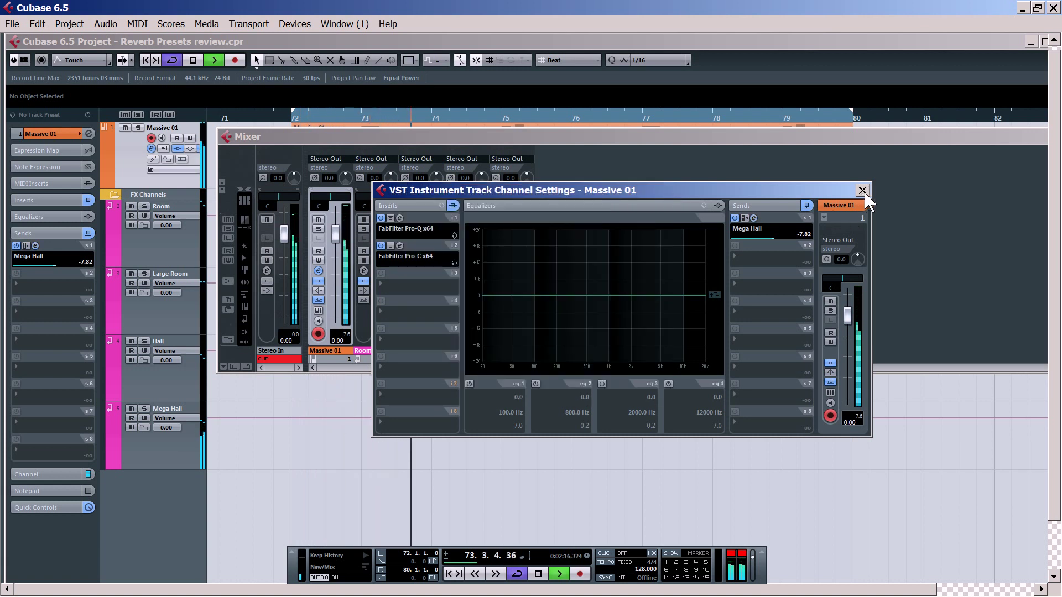
pyautogui.click(863, 190)
# Move ArtsAcoustic Reverb ahead of DubStation in the Mega Hall channel's inserts, and bypass the reverb
pyautogui.click(500, 271)
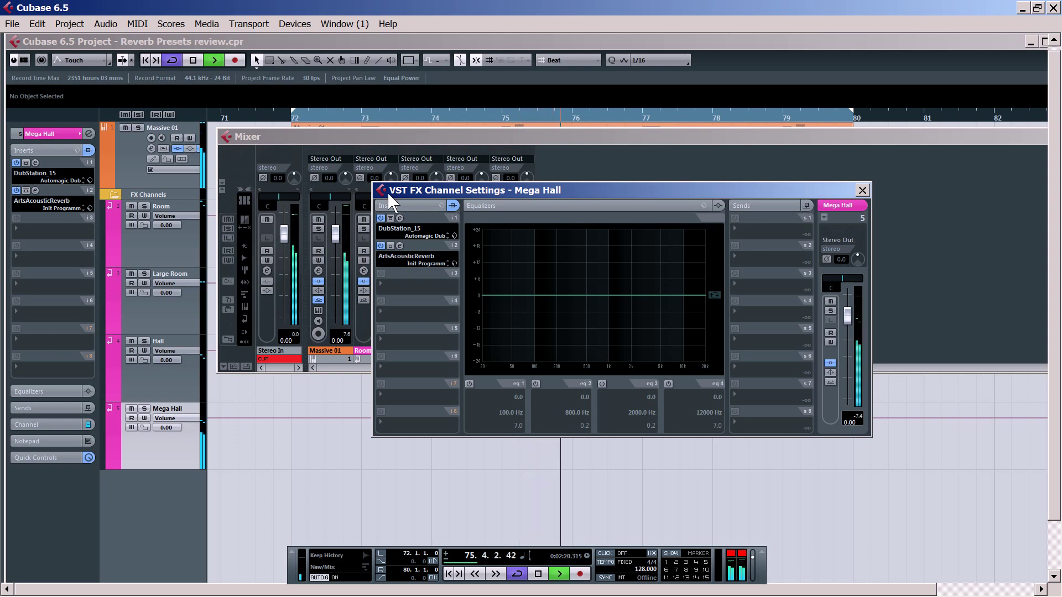
pyautogui.moveTo(451, 250); pyautogui.dragTo(453, 226)
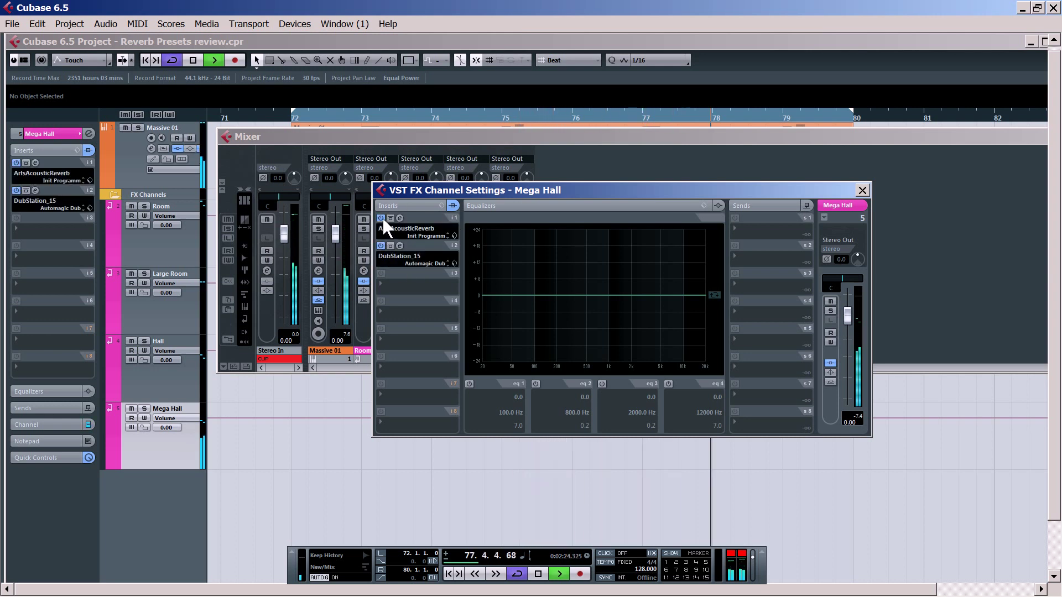
pyautogui.click(390, 218)
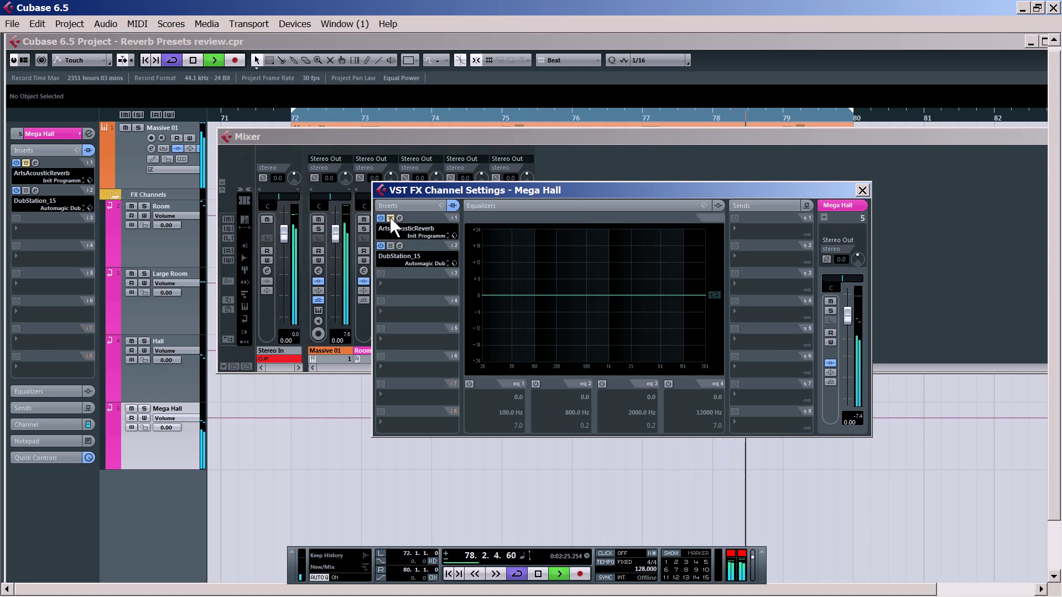
# Remove DubStation from Mega Hall's second insert, discarding its changes, and load a fresh DubStation_15 there
pyautogui.click(408, 256)
pyautogui.click(480, 155)
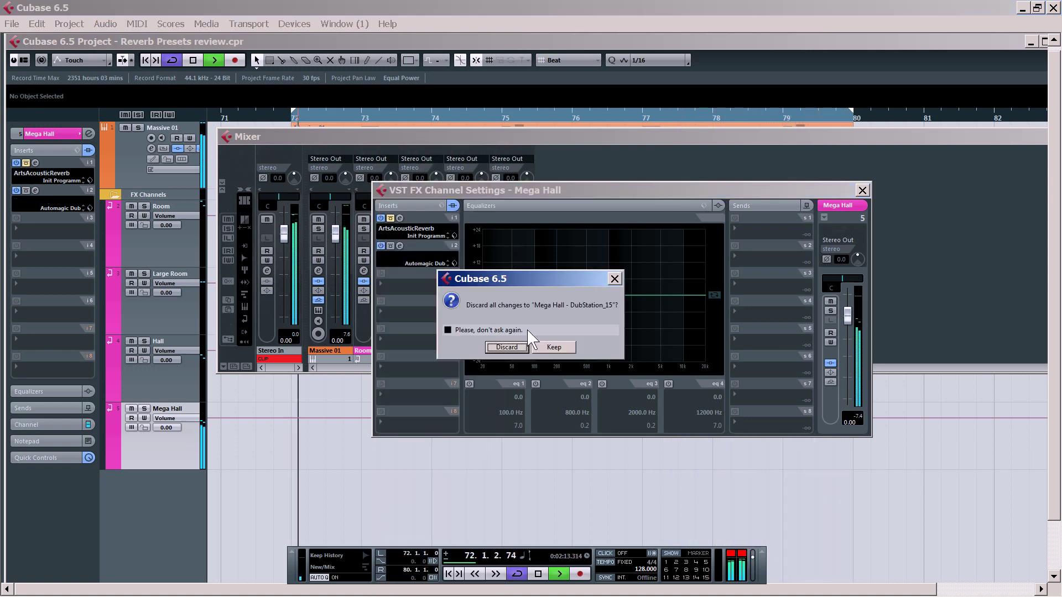
pyautogui.click(500, 346)
pyautogui.click(420, 250)
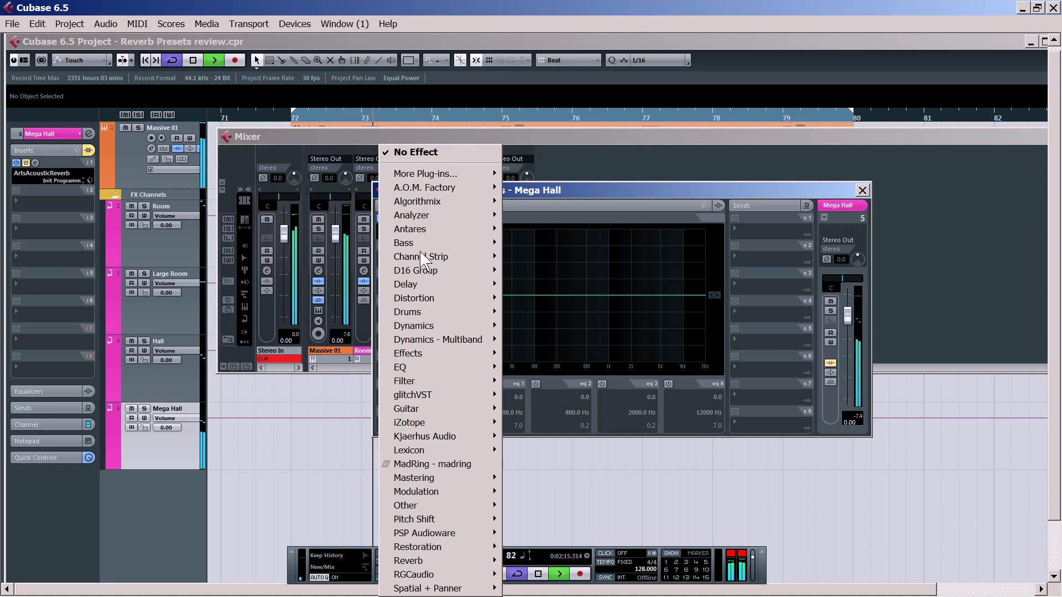
pyautogui.moveTo(493, 174)
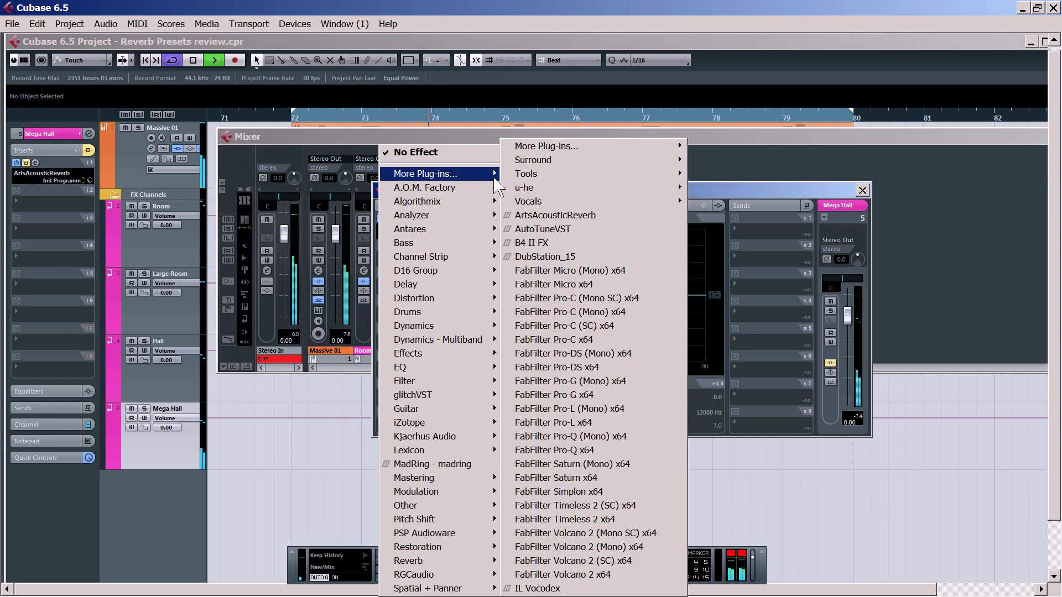
pyautogui.click(581, 256)
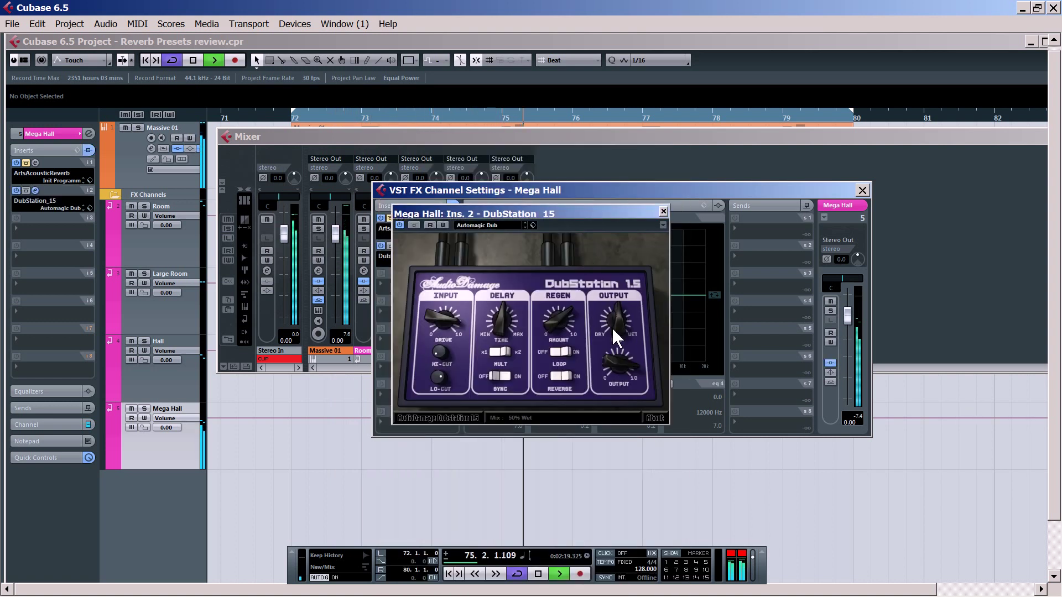
# Lower the regeneration and mix of Mega Hall's DubStation delay, and adjust its low cut
pyautogui.moveTo(547, 330); pyautogui.dragTo(543, 376)
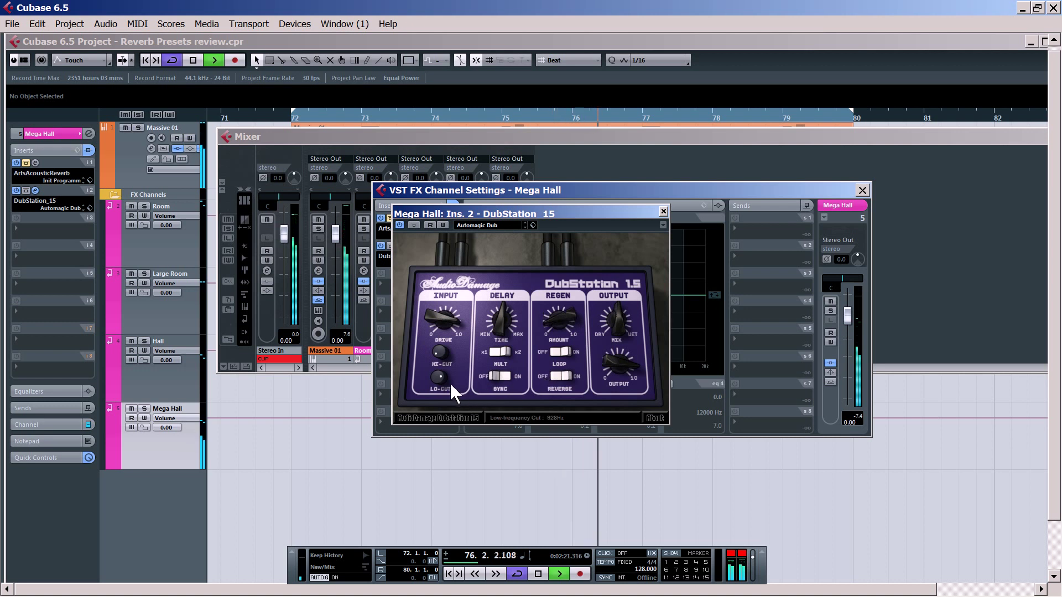
pyautogui.moveTo(439, 378); pyautogui.dragTo(439, 381)
pyautogui.moveTo(620, 313); pyautogui.dragTo(607, 379)
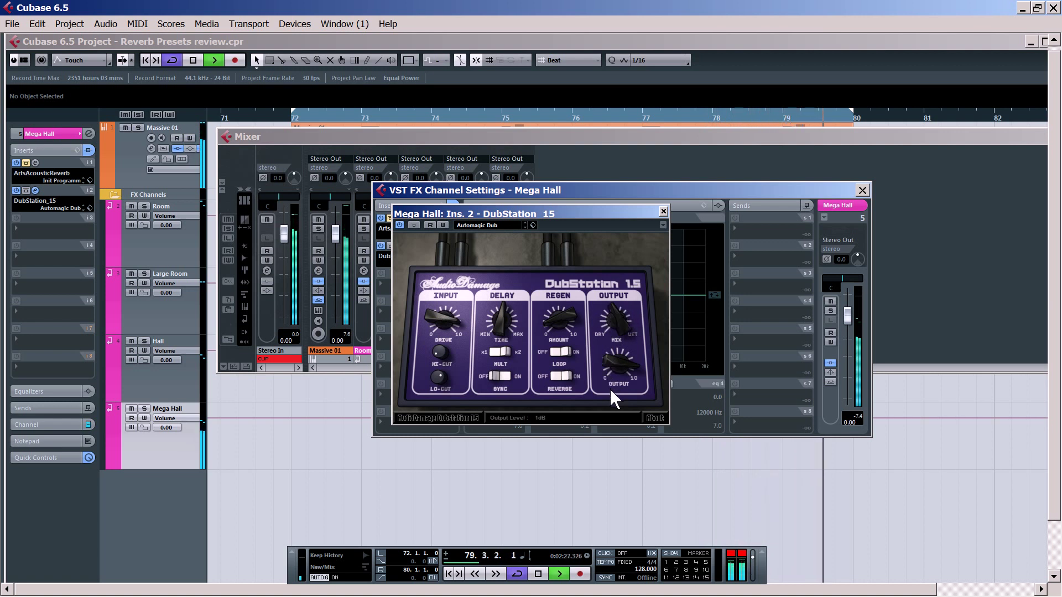
pyautogui.click(664, 211)
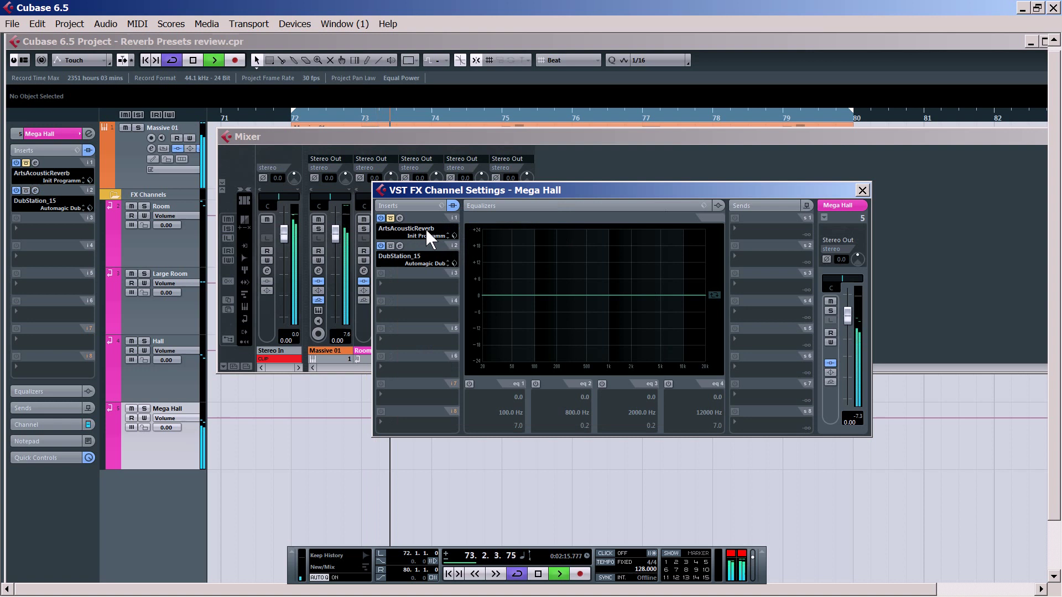
# Re-enable Mega Hall's ArtsAcoustic Reverb, and compare short playbacks with the DubStation delay bypassed and active
pyautogui.click(390, 218)
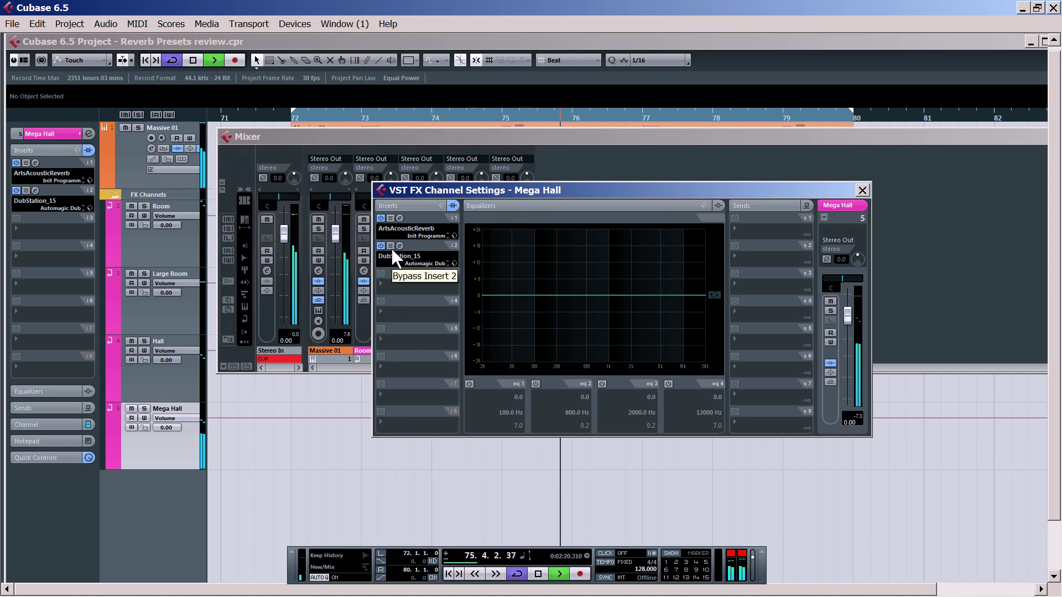
pyautogui.click(390, 247)
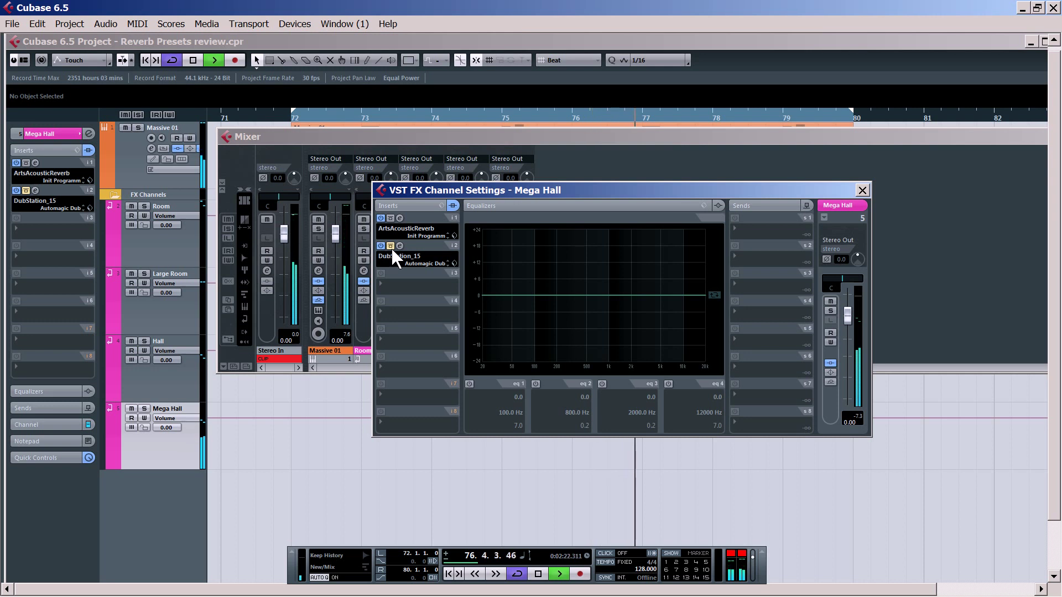
pyautogui.press('space')
pyautogui.press('space')
pyautogui.press('space')
pyautogui.click(391, 247)
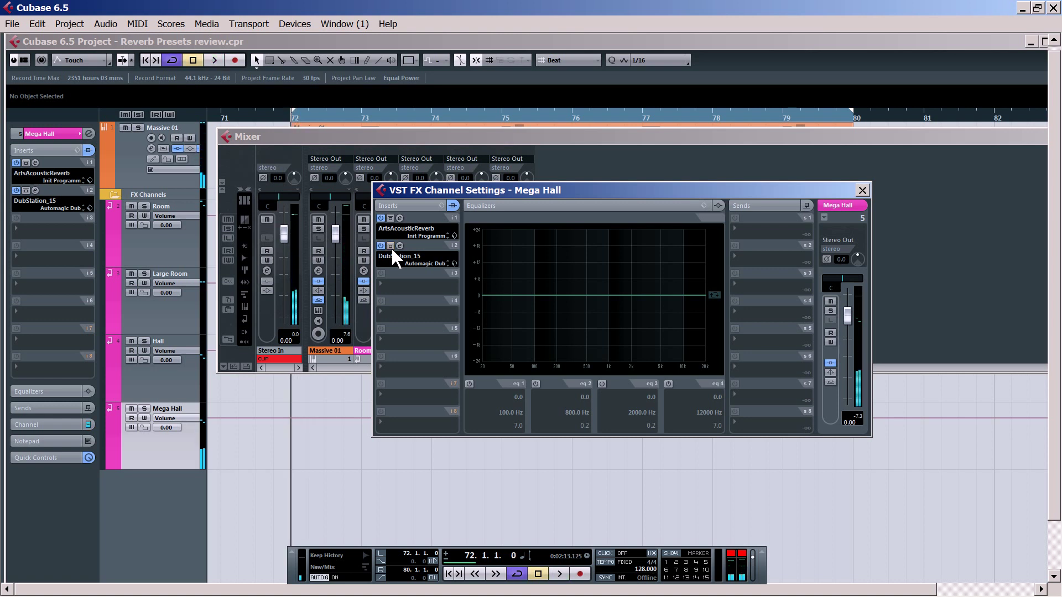
pyautogui.press('space')
pyautogui.press('space')
# Set the mix of Mega Hall's DubStation to about 51 % wet, and compare the playback with the delay bypassed and active
pyautogui.click(398, 246)
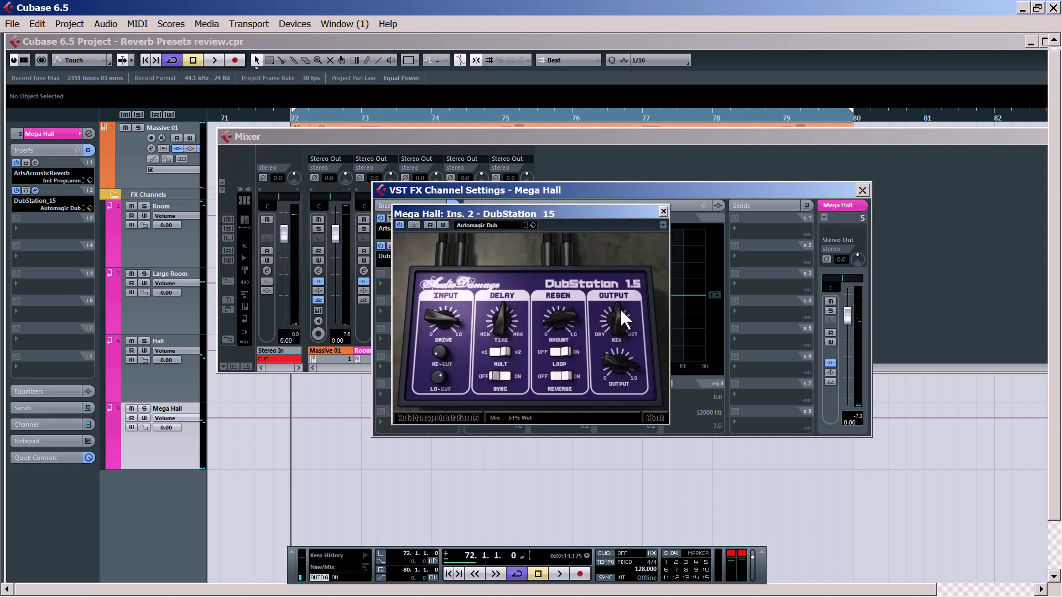
pyautogui.click(663, 210)
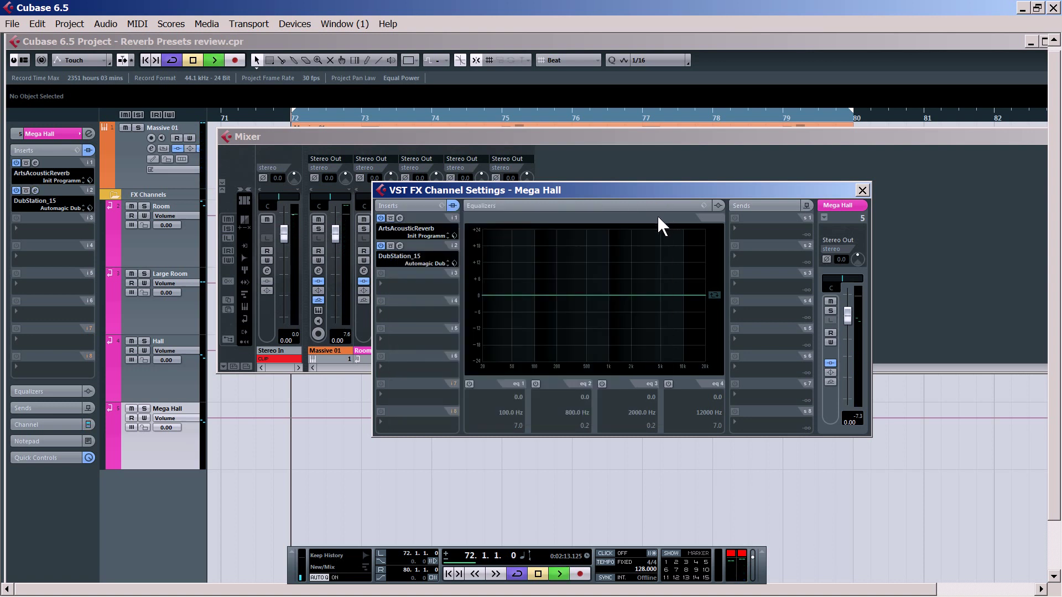
pyautogui.press('space')
pyautogui.click(390, 245)
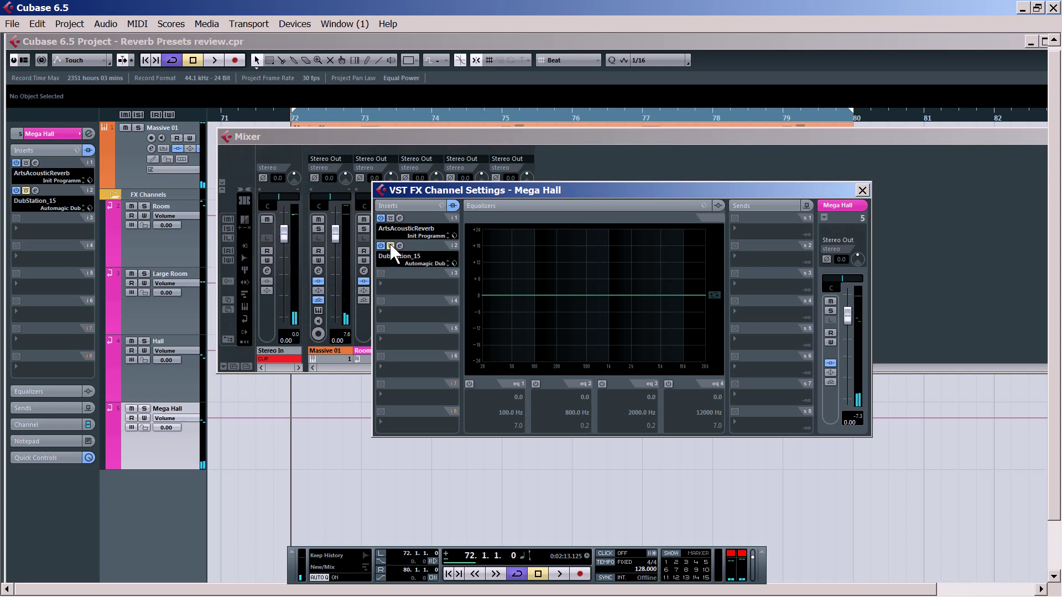
pyautogui.click(390, 245)
# Check the regeneration setting of Mega Hall's DubStation delay, and close the Mega Hall channel settings
pyautogui.click(399, 246)
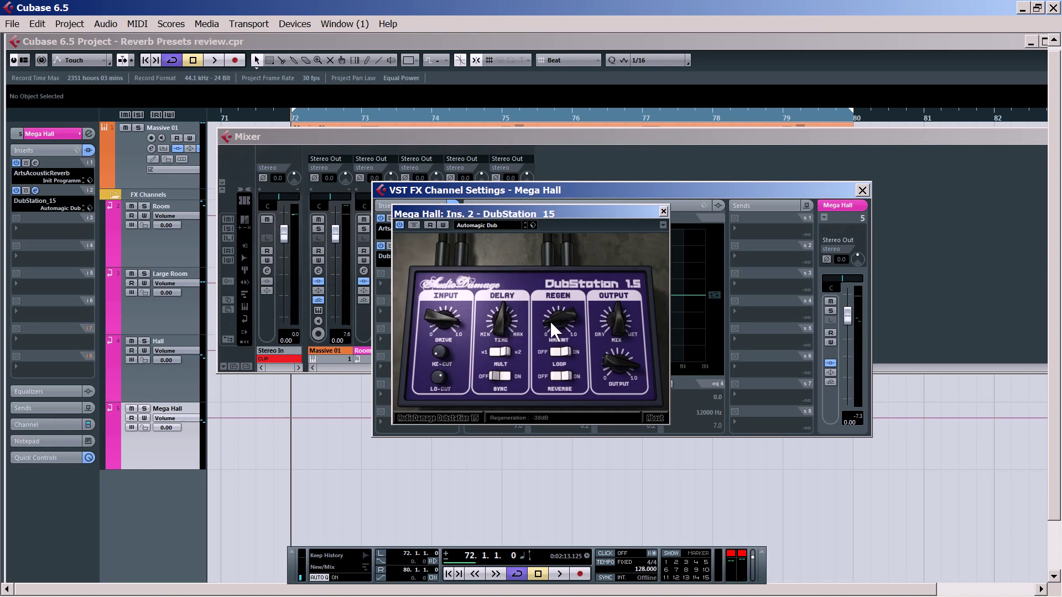
pyautogui.click(663, 211)
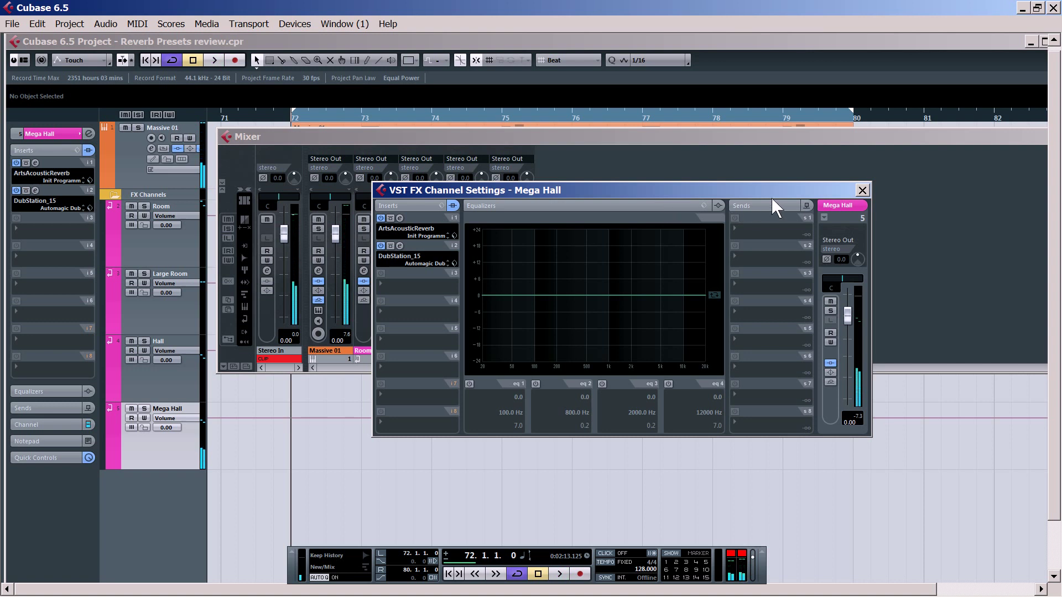
pyautogui.click(862, 190)
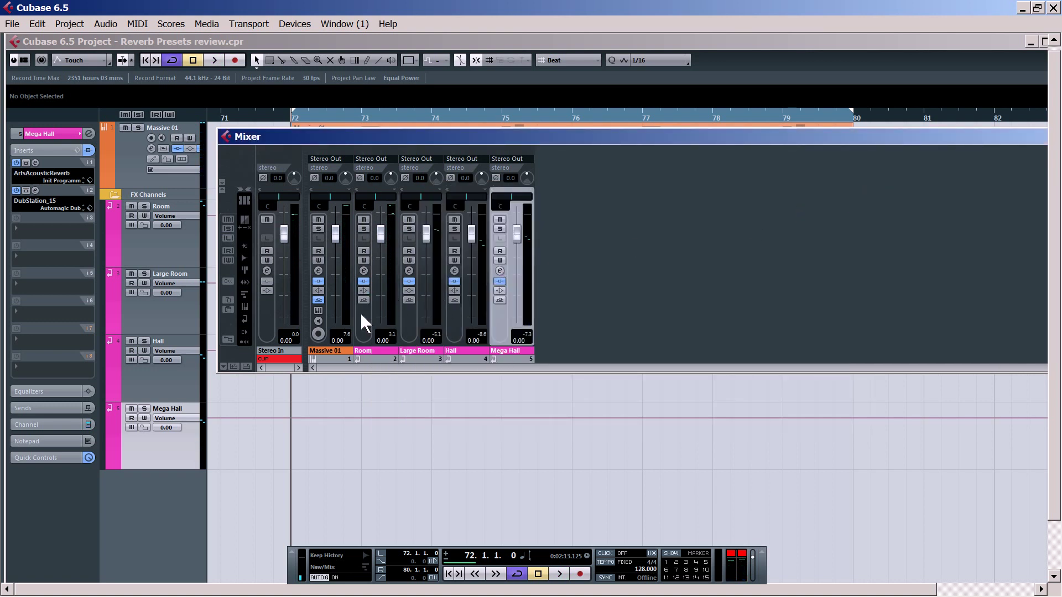
pyautogui.click(334, 308)
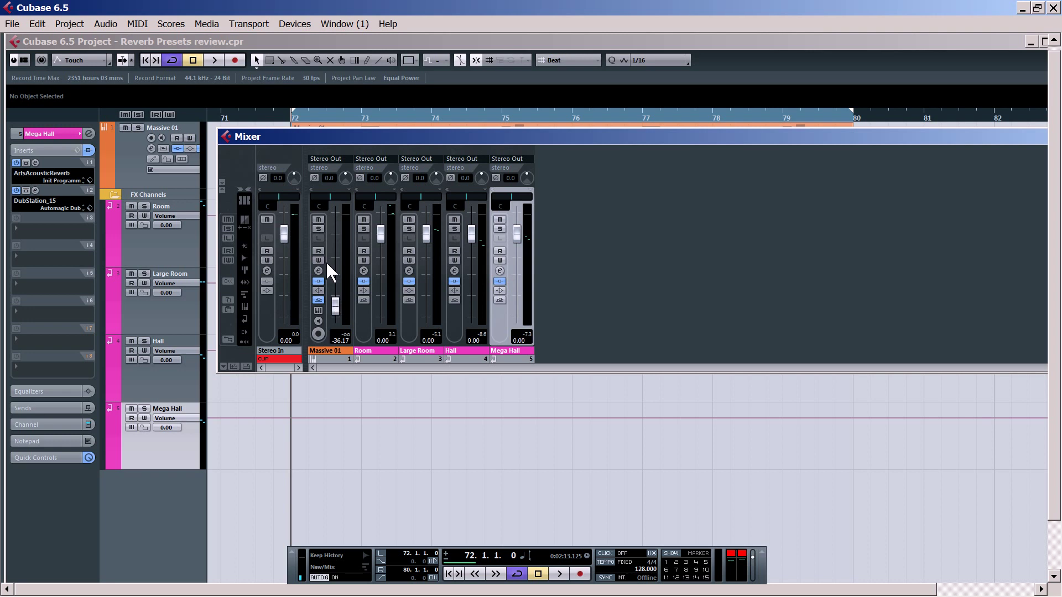
pyautogui.rightClick(342, 346)
pyautogui.click(339, 340)
pyautogui.click(338, 340)
pyautogui.write('0')
pyautogui.press('Return')
# Reroute Massive 01's first send from Mega Hall to Hall, and close its channel settings
pyautogui.click(318, 270)
pyautogui.click(768, 226)
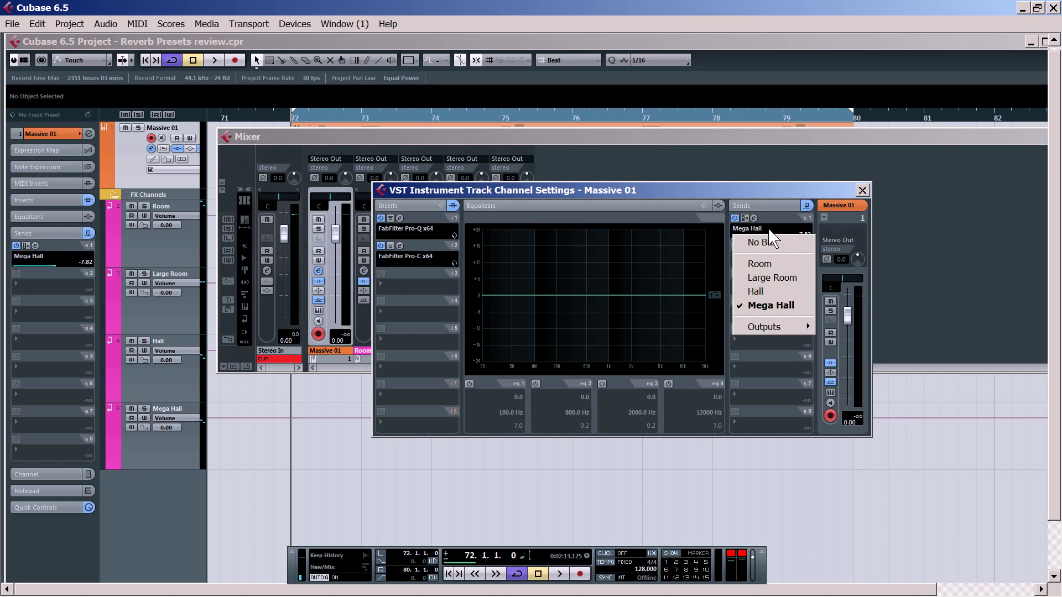
pyautogui.click(789, 290)
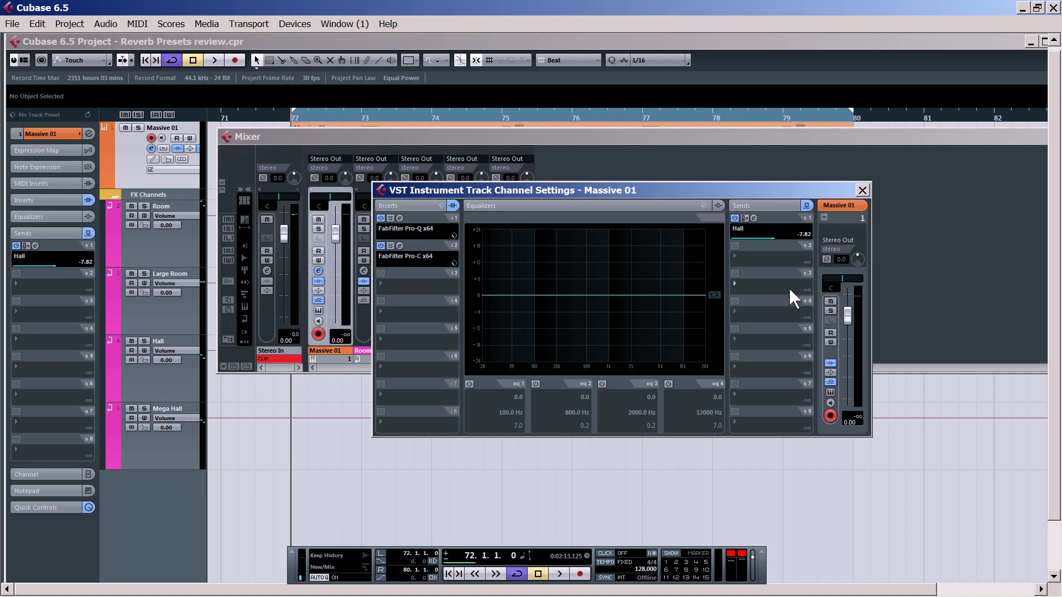
pyautogui.click(862, 190)
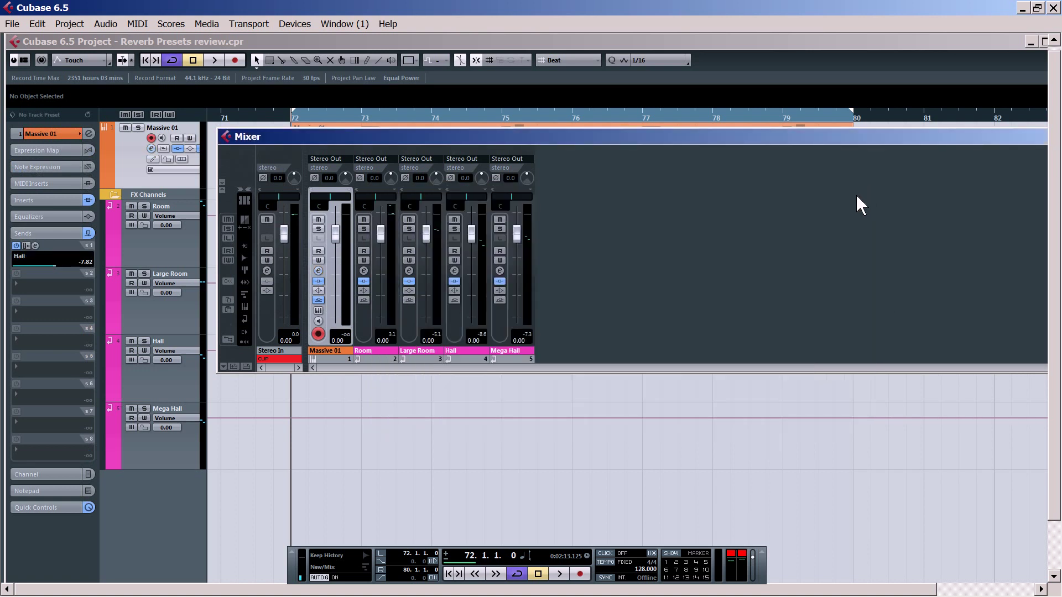
# Remove DubStation from the Hall channel's second insert and load a fresh DubStation_15 in its place
pyautogui.click(455, 319)
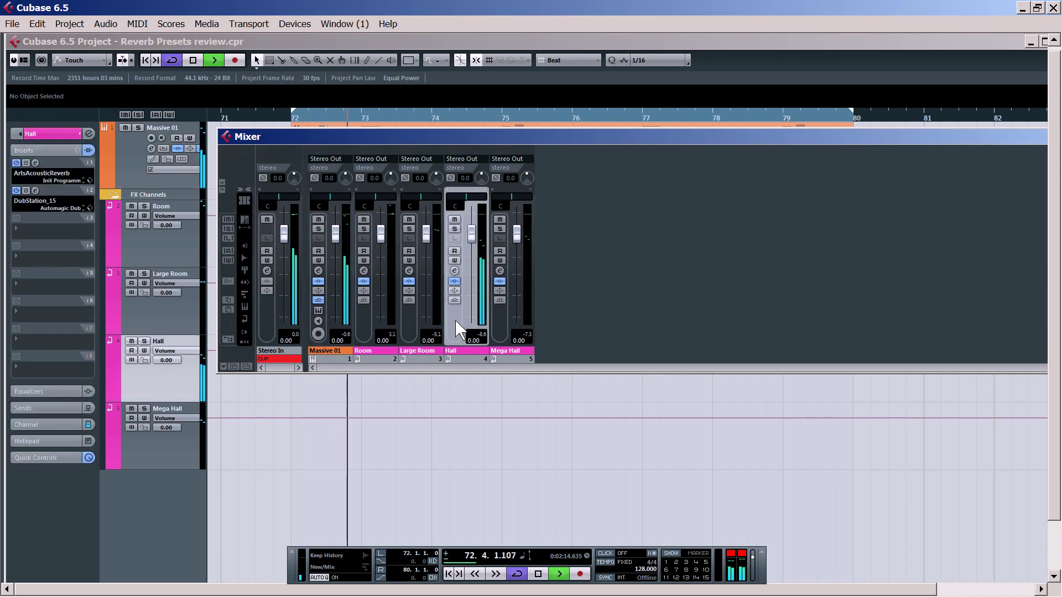
pyautogui.click(454, 271)
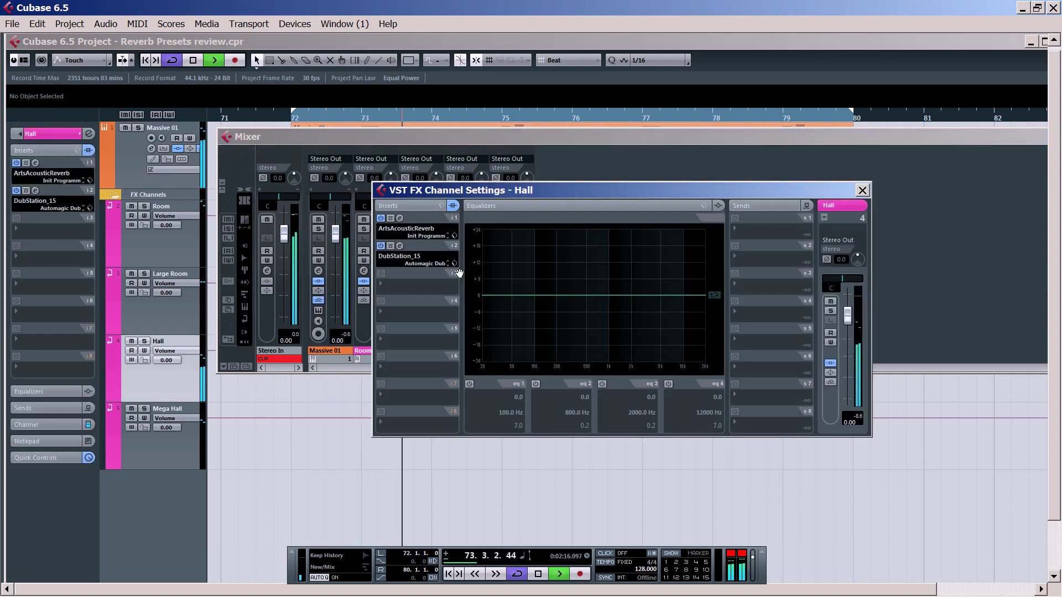
pyautogui.click(411, 253)
pyautogui.click(476, 148)
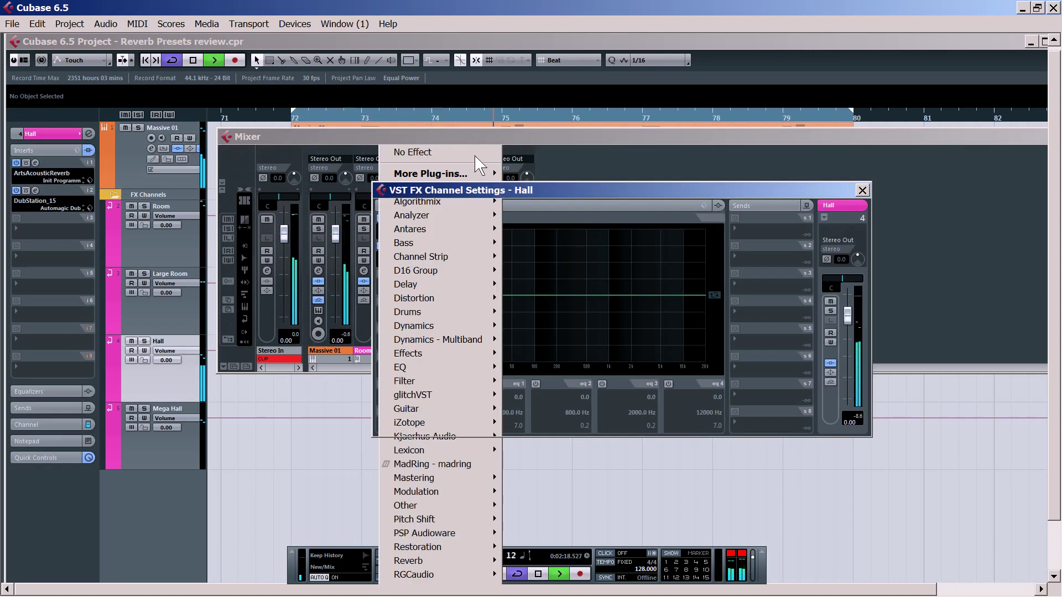
pyautogui.click(427, 259)
pyautogui.moveTo(473, 178)
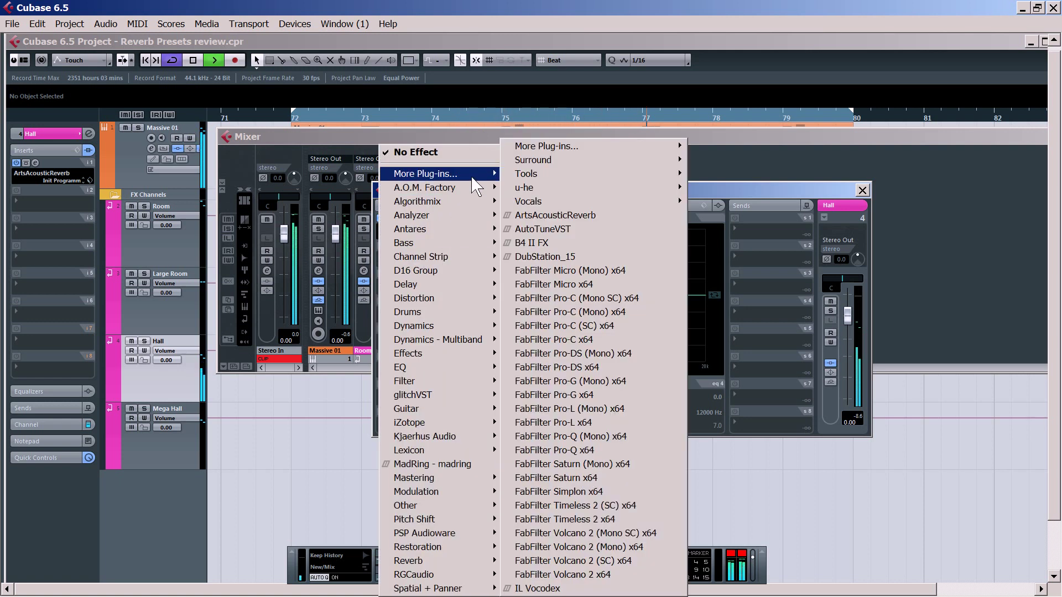
pyautogui.click(627, 257)
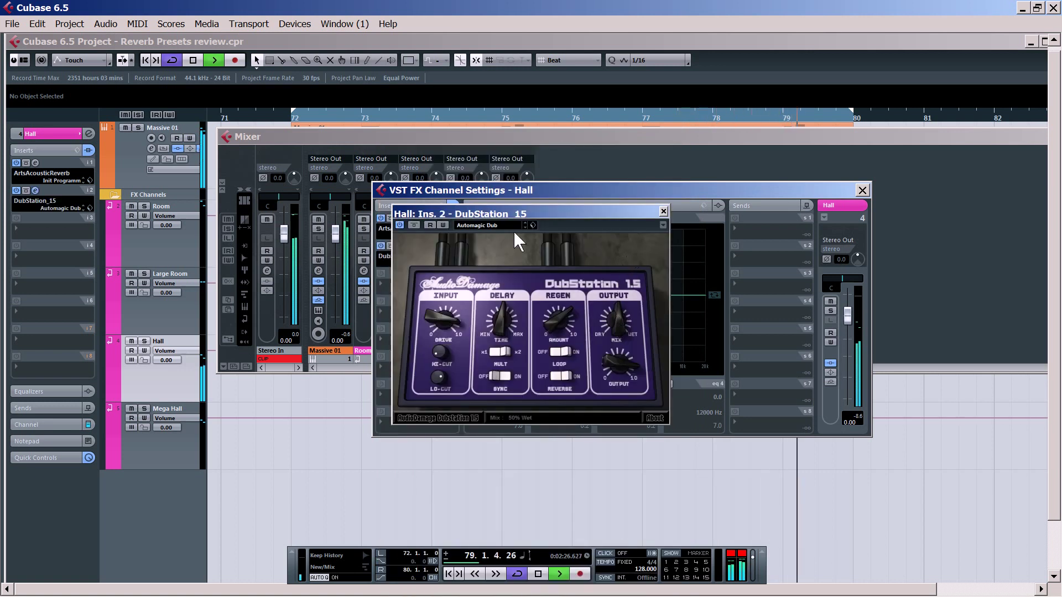
# Adjust the output mix of Hall's DubStation delay and set its delay time to 1/8
pyautogui.moveTo(467, 215); pyautogui.dragTo(540, 208)
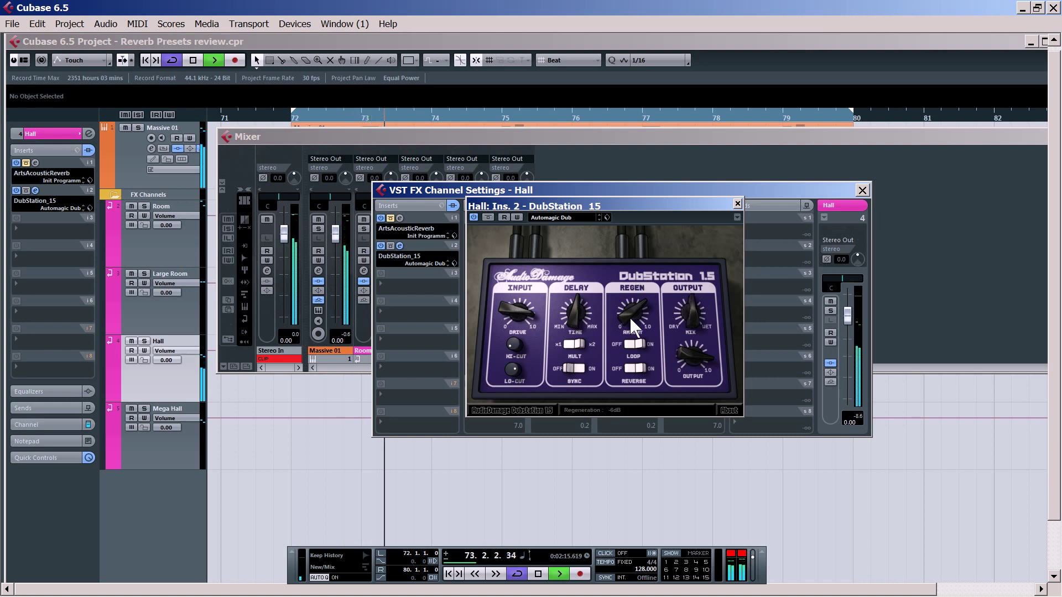
pyautogui.moveTo(701, 314); pyautogui.dragTo(683, 292)
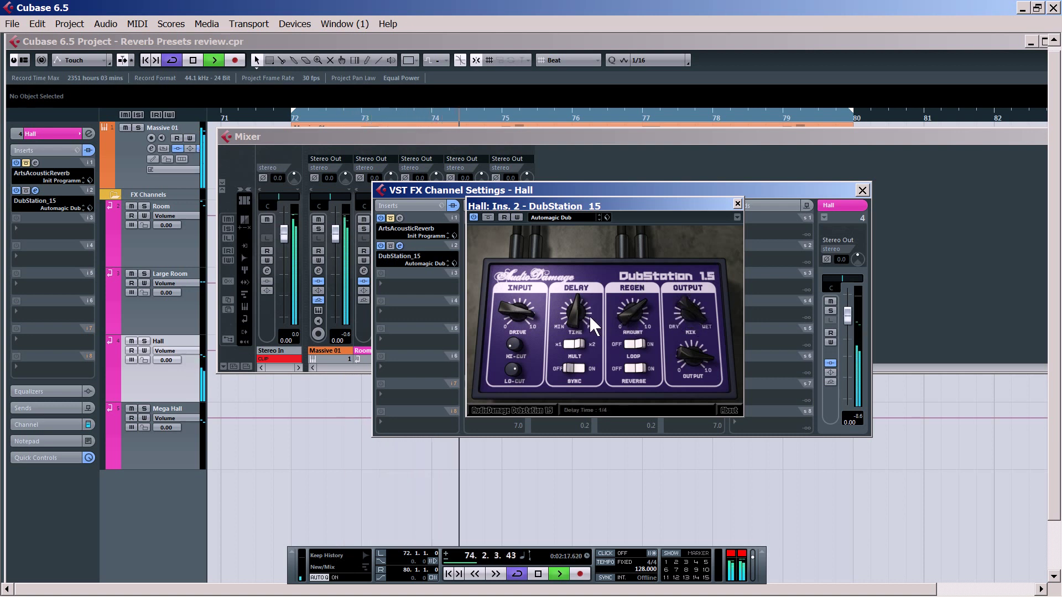
pyautogui.moveTo(575, 326); pyautogui.dragTo(573, 330)
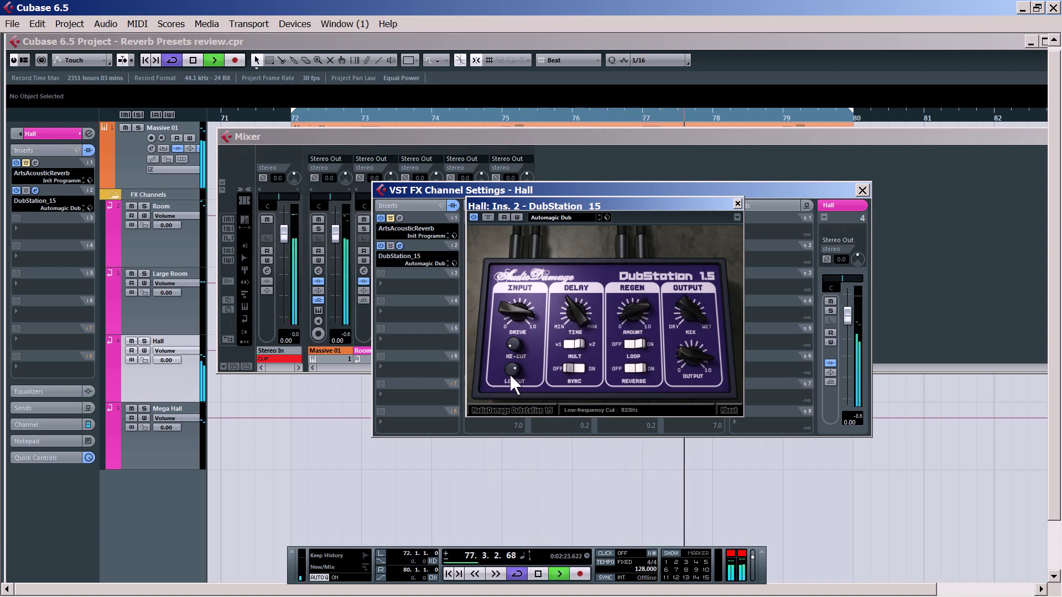
# Fine-tune the low-frequency cut of Hall's DubStation, and take Hall's ArtsAcousticReverb out of bypass
pyautogui.moveTo(512, 382); pyautogui.dragTo(512, 388)
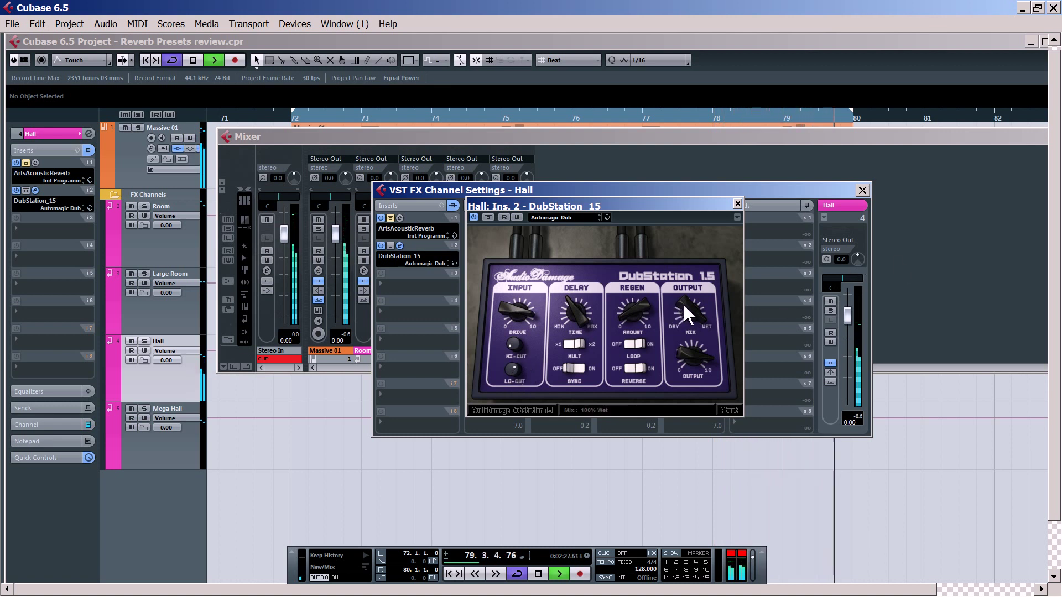
pyautogui.moveTo(510, 366)
pyautogui.mouseDown()
pyautogui.moveTo(507, 410)
pyautogui.moveTo(509, 384)
pyautogui.mouseUp()
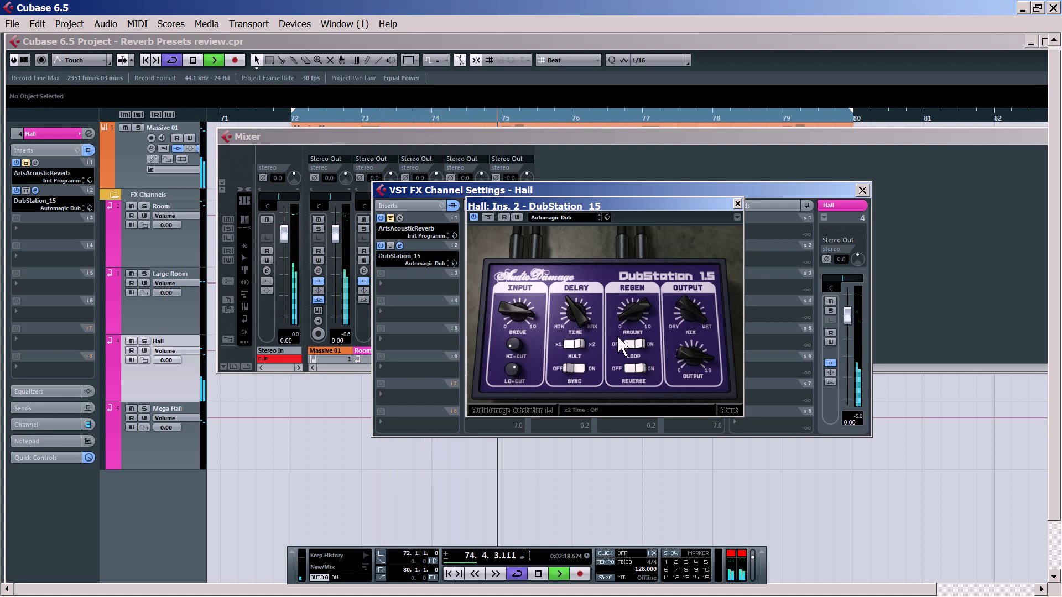
pyautogui.click(389, 219)
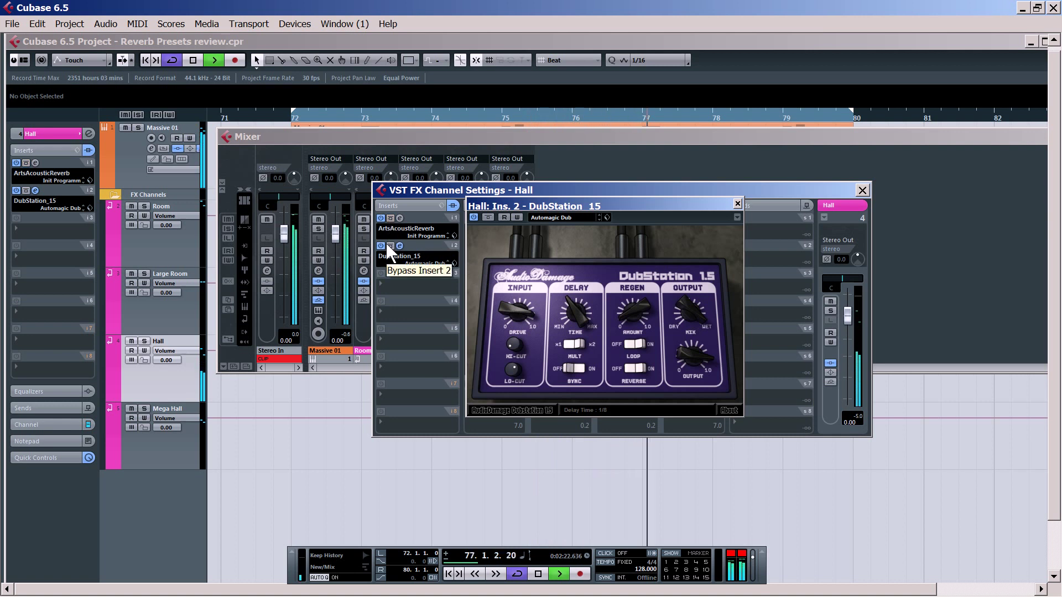
# Compare the Hall playback and its decaying tail with DubStation bypassed and active
pyautogui.click(390, 246)
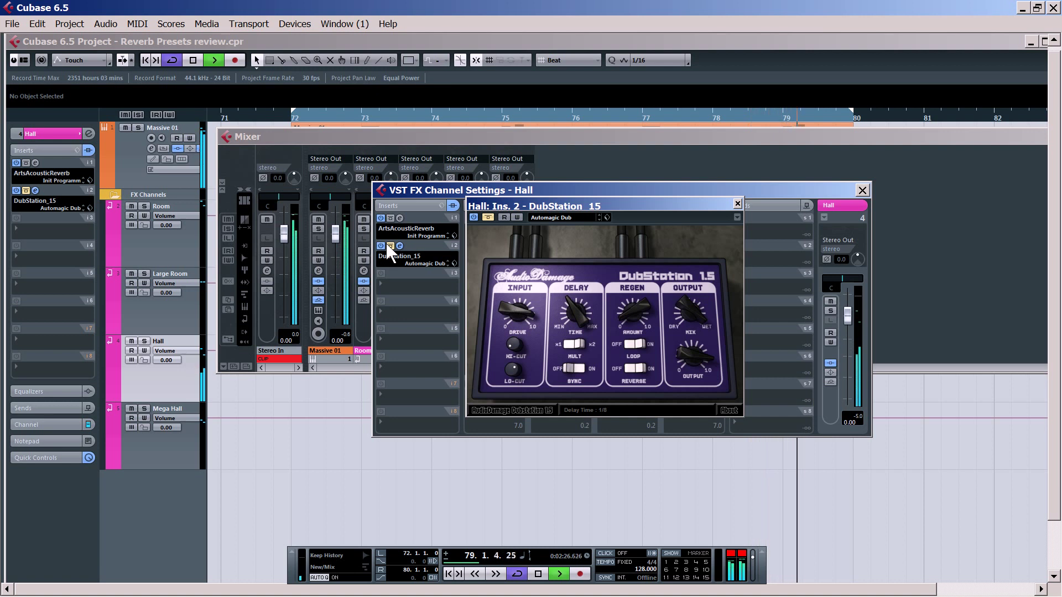
pyautogui.click(390, 246)
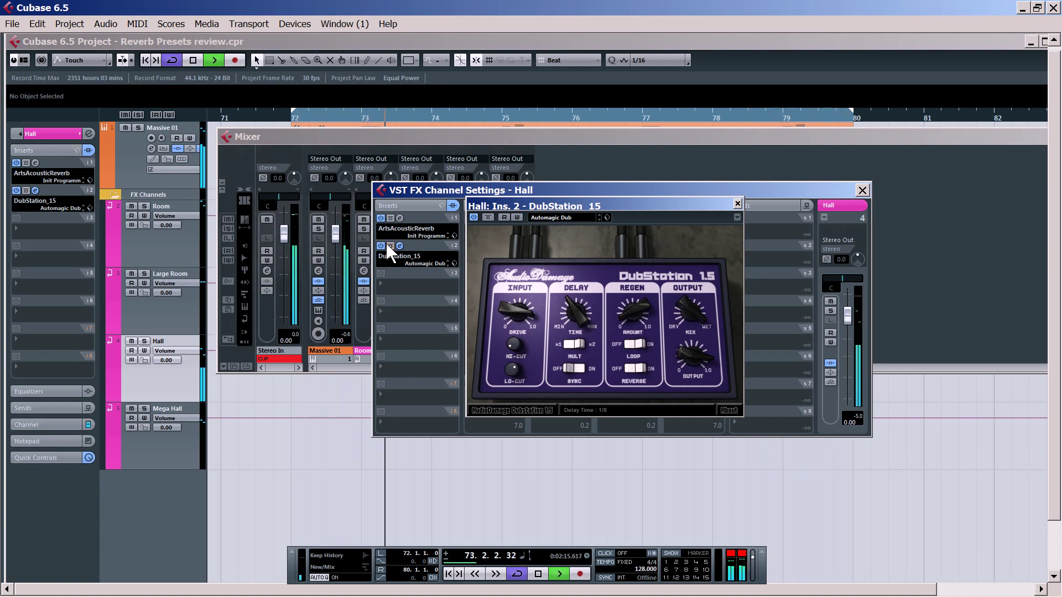
pyautogui.press('space')
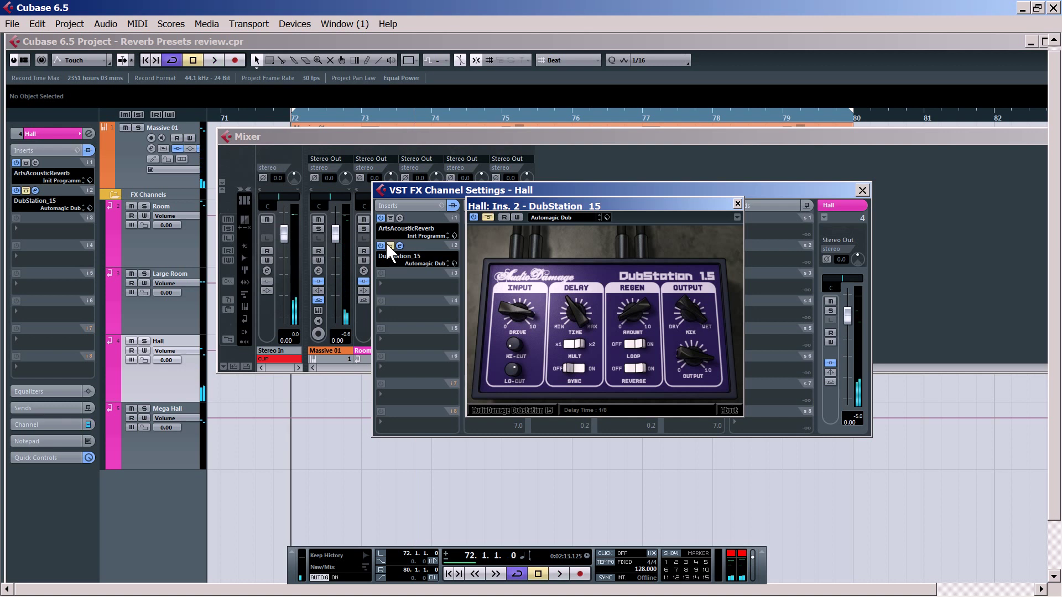
pyautogui.click(389, 246)
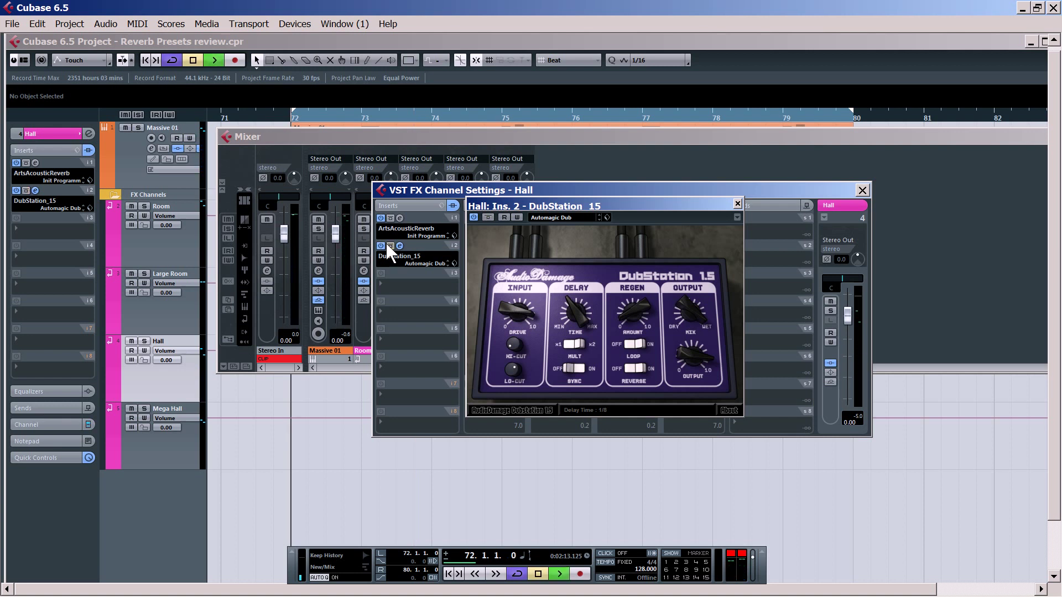
pyautogui.click(390, 246)
# Set the mix of Hall's DubStation to about 42 % wet, and compare the tail with the delay bypassed and active
pyautogui.moveTo(691, 318); pyautogui.dragTo(682, 380)
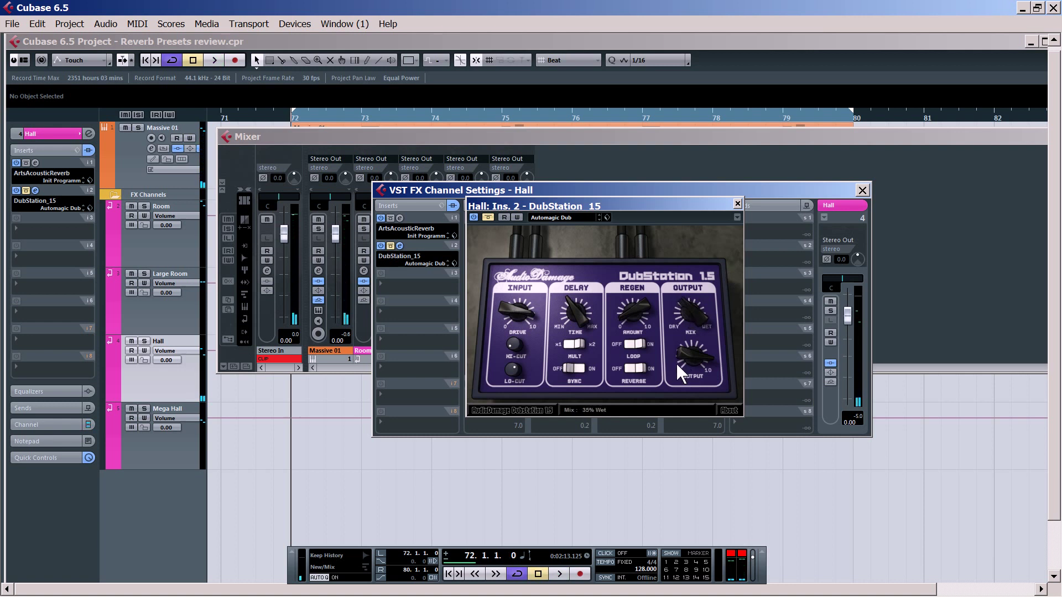
pyautogui.click(389, 247)
pyautogui.click(390, 246)
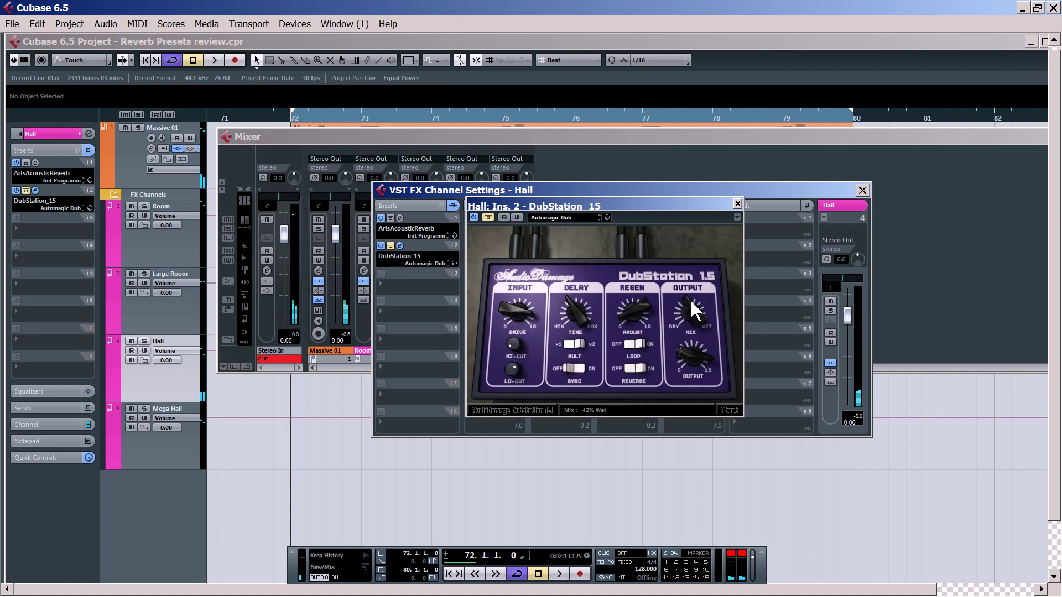
pyautogui.click(389, 246)
pyautogui.press('space')
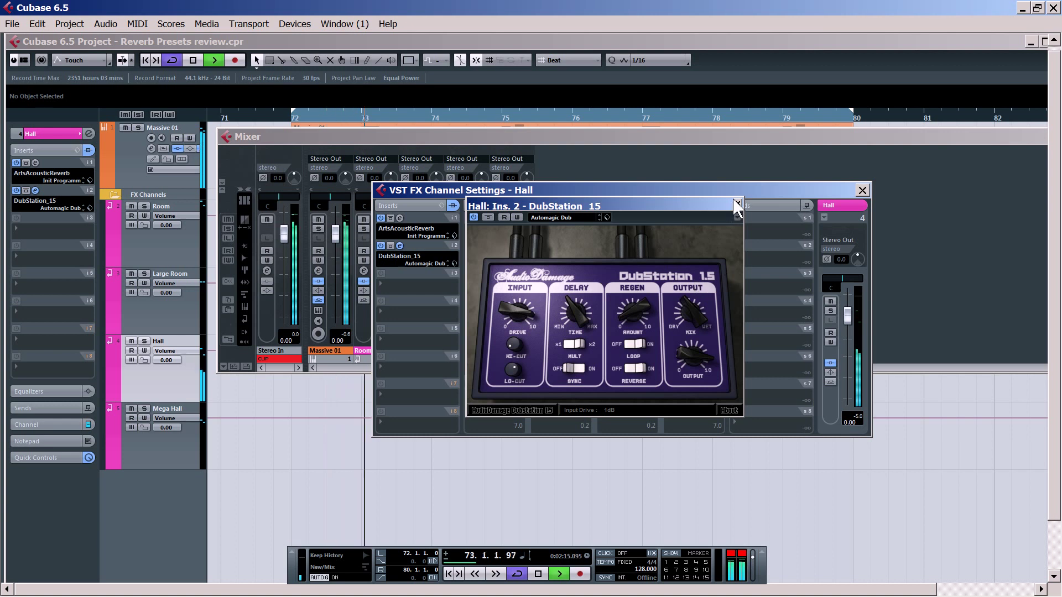
pyautogui.click(862, 191)
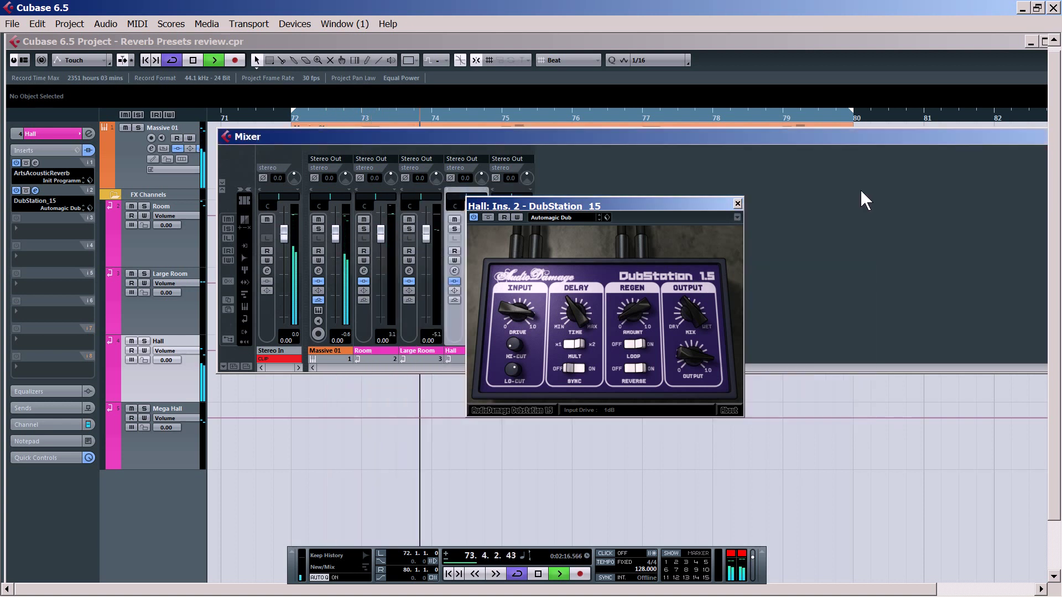
pyautogui.click(737, 203)
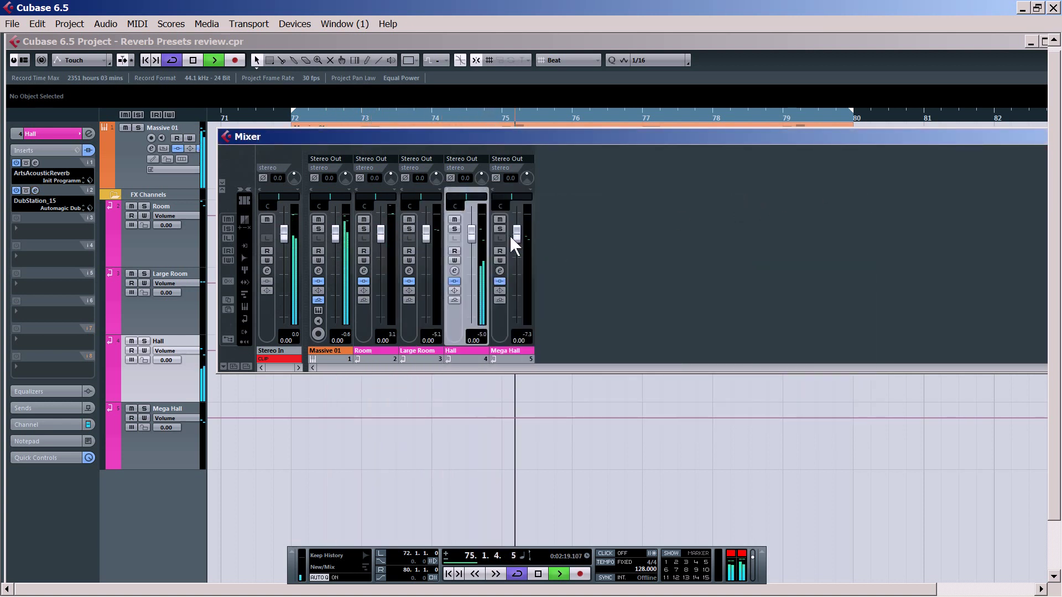
pyautogui.click(551, 40)
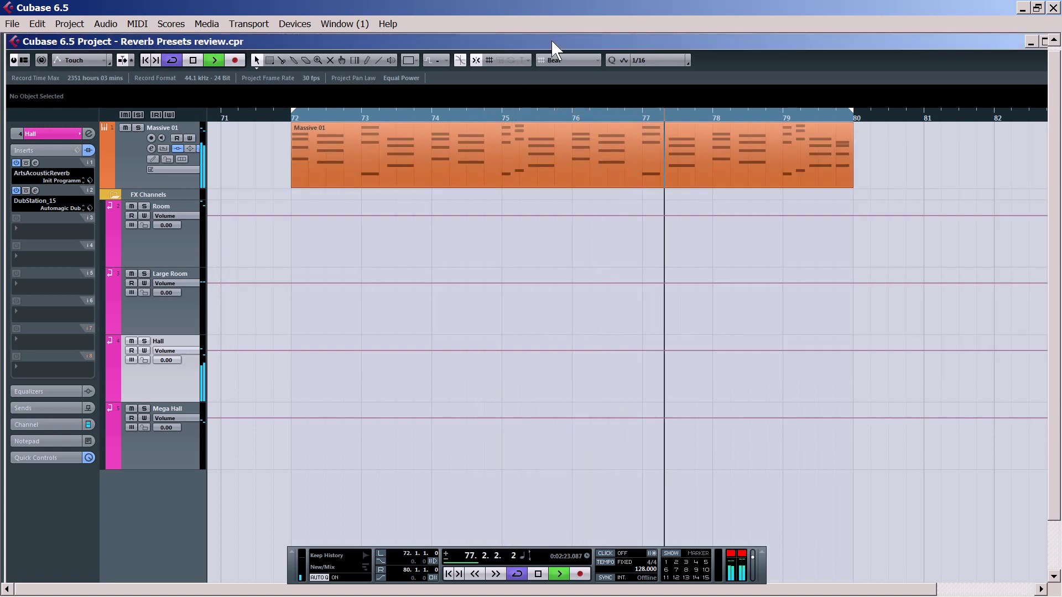
pyautogui.press('F3')
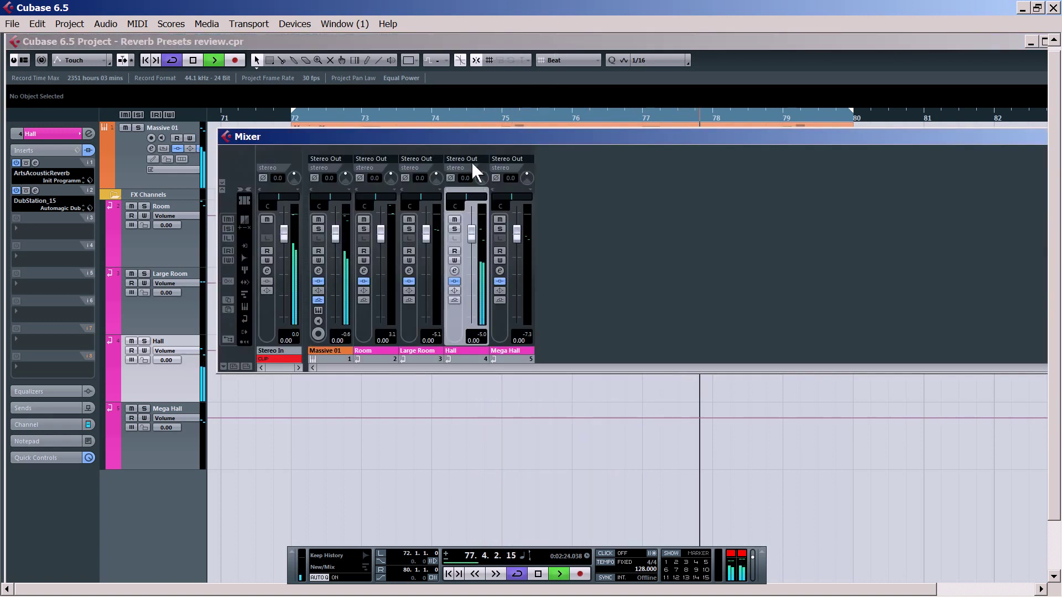
pyautogui.click(408, 270)
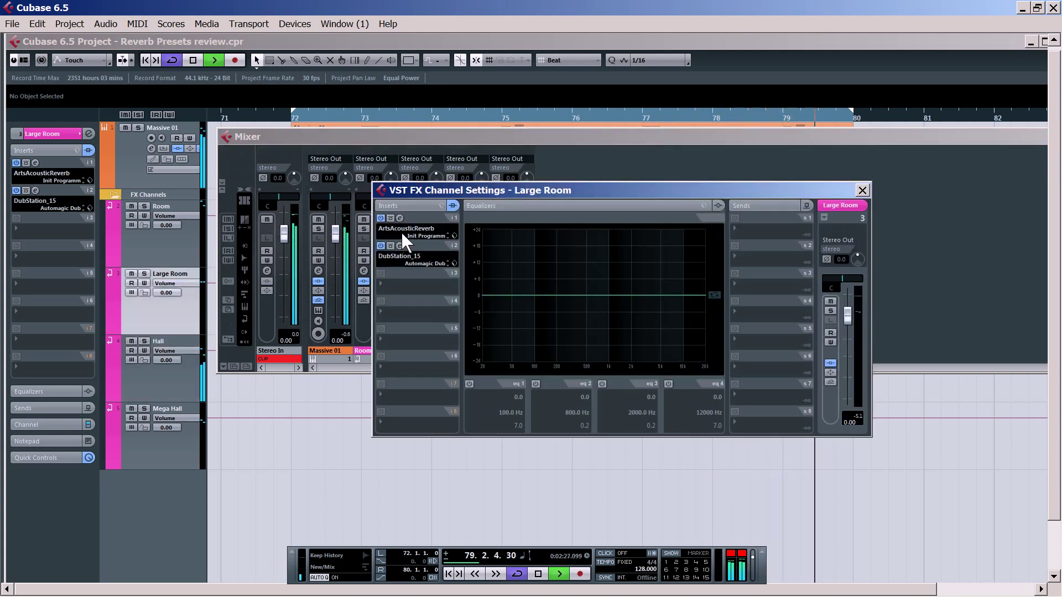
pyautogui.click(400, 246)
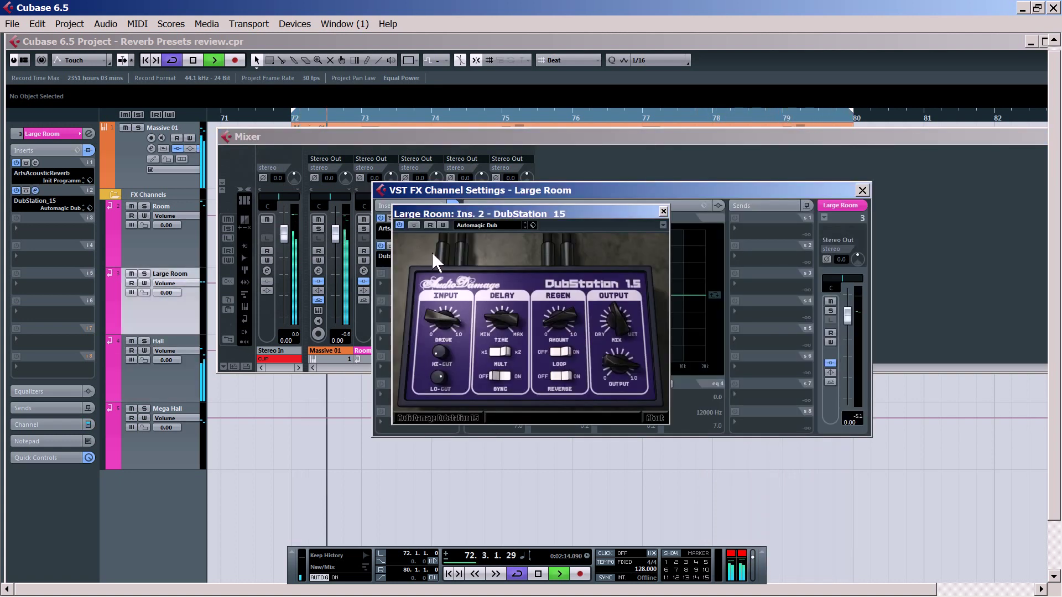
pyautogui.moveTo(514, 216); pyautogui.dragTo(648, 216)
pyautogui.click(381, 217)
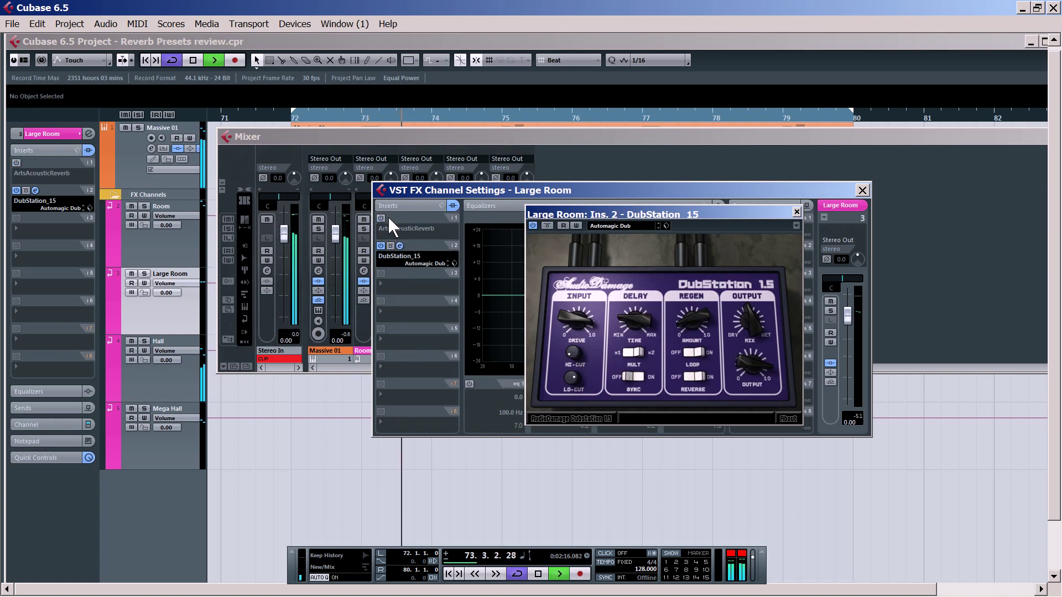
# Reroute Massive 01's first send from Hall to Large Room, and close its channel settings and the DubStation editor
pyautogui.click(859, 143)
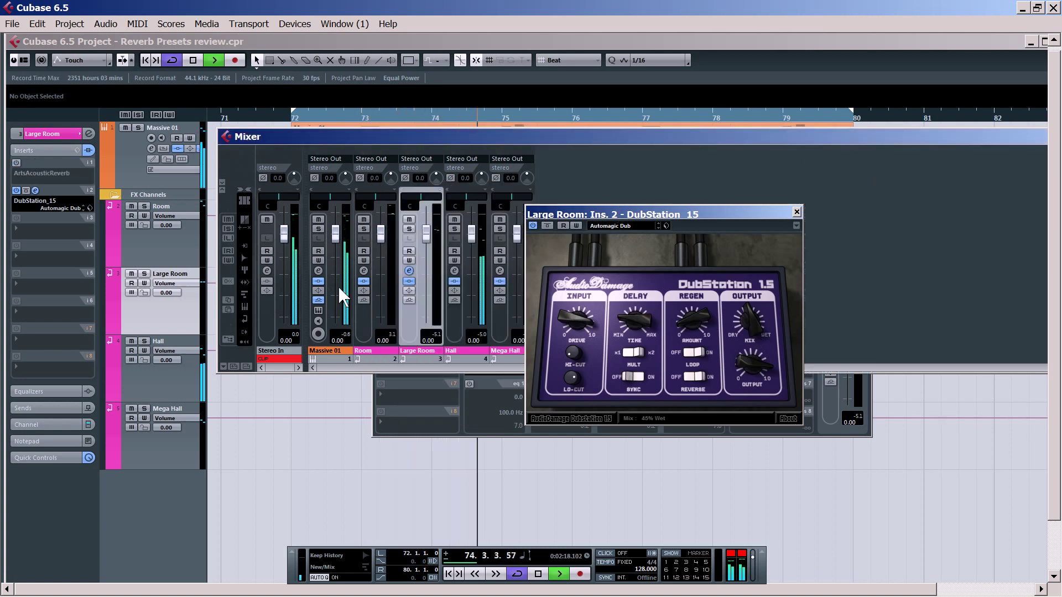
pyautogui.click(313, 270)
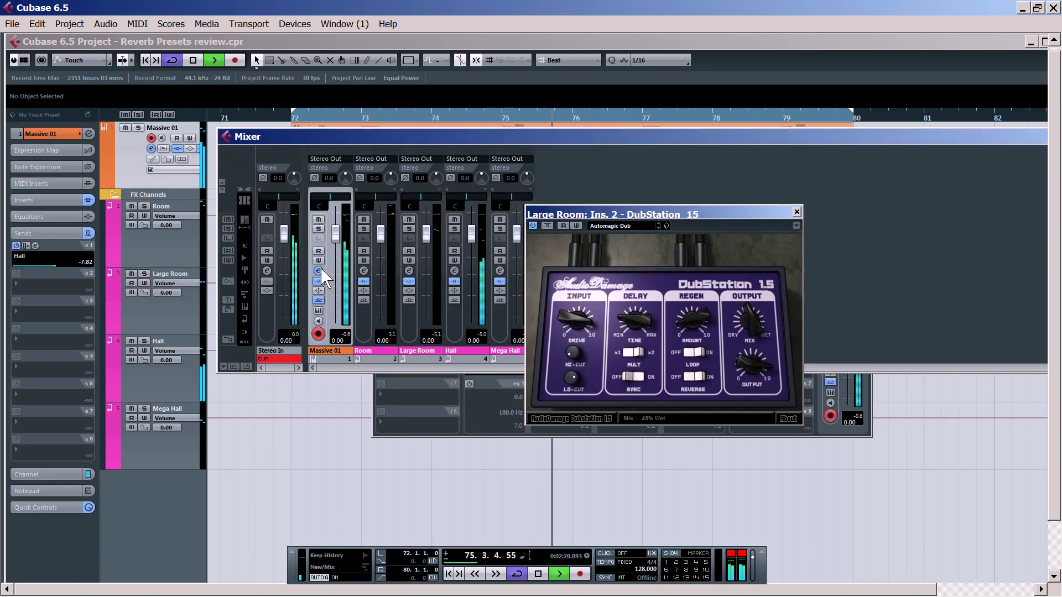
pyautogui.click(318, 271)
pyautogui.moveTo(759, 219); pyautogui.dragTo(463, 216)
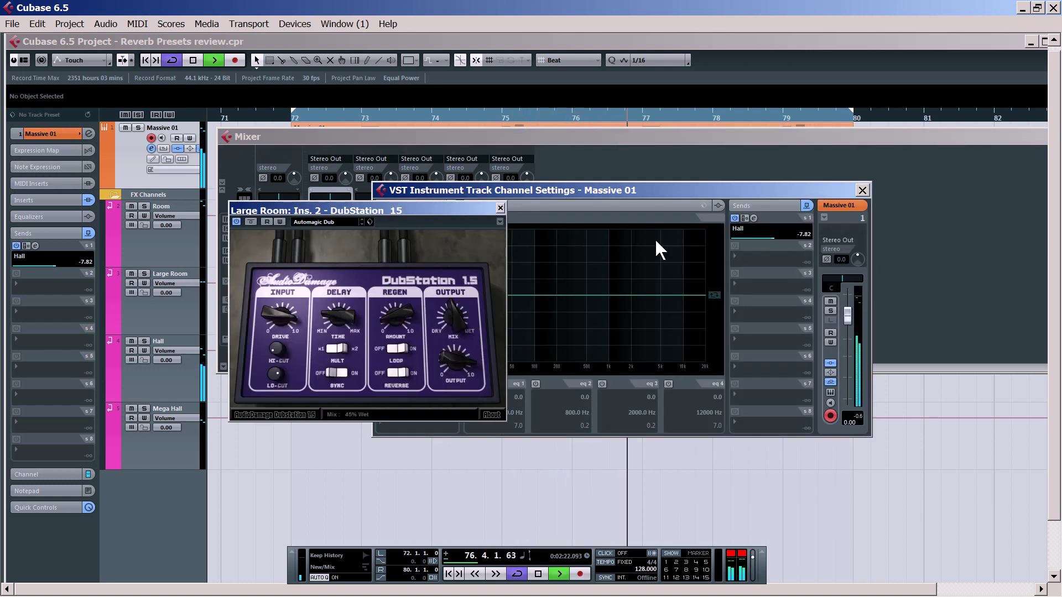
pyautogui.click(741, 230)
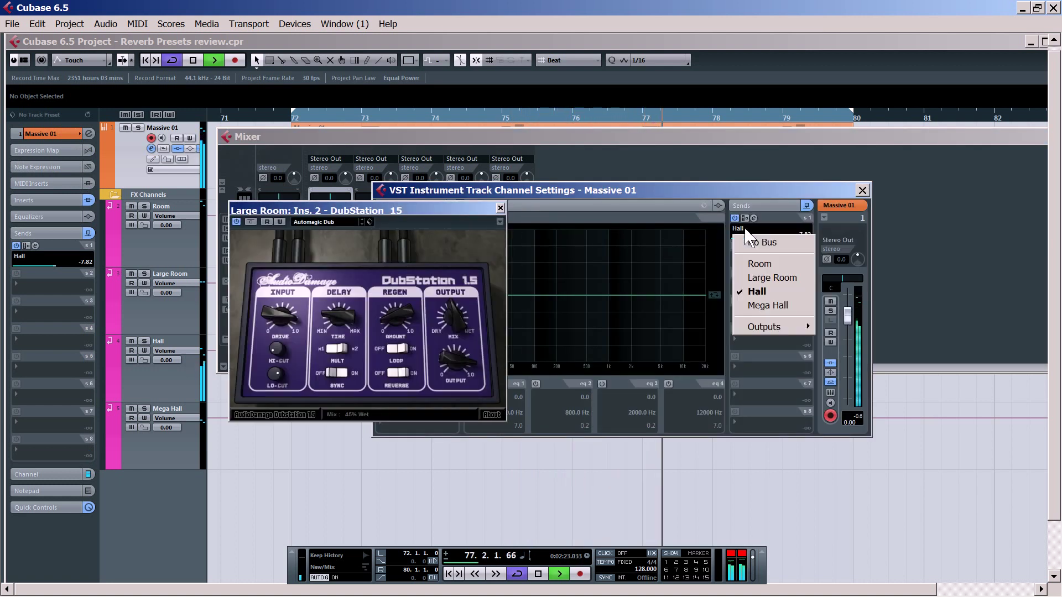
pyautogui.click(770, 280)
pyautogui.click(862, 190)
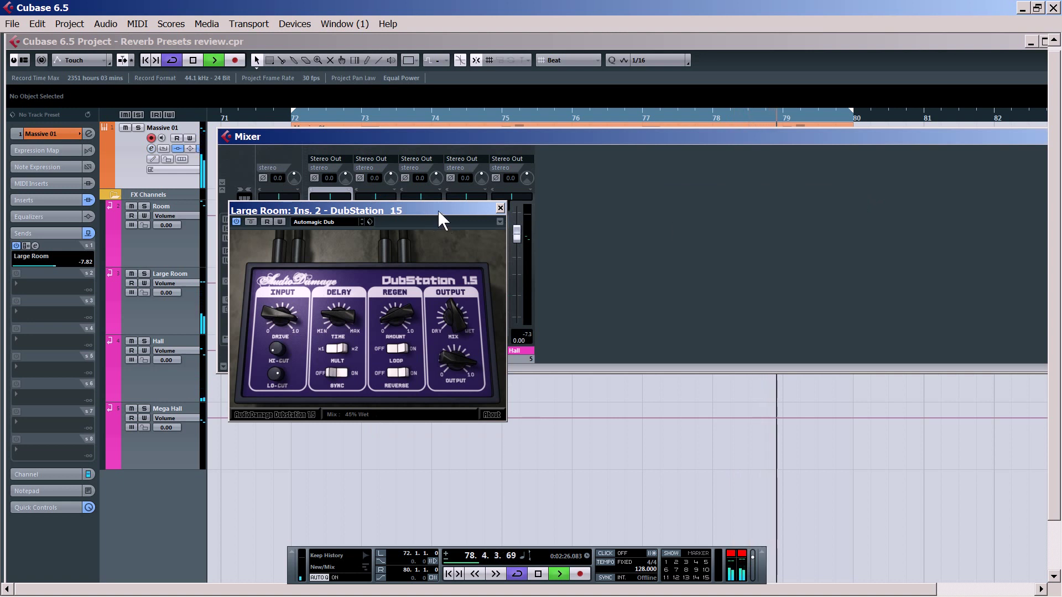
pyautogui.click(500, 209)
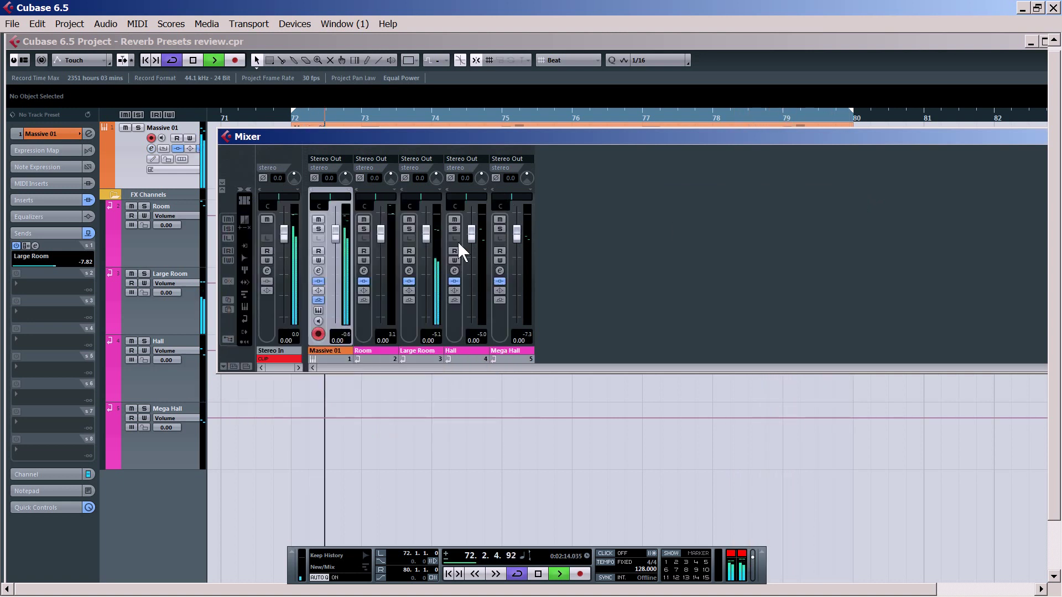
# Reactivate ArtsAcousticReverb on the Large Room channel, and set the mix of its DubStation to about 36 % wet
pyautogui.click(407, 269)
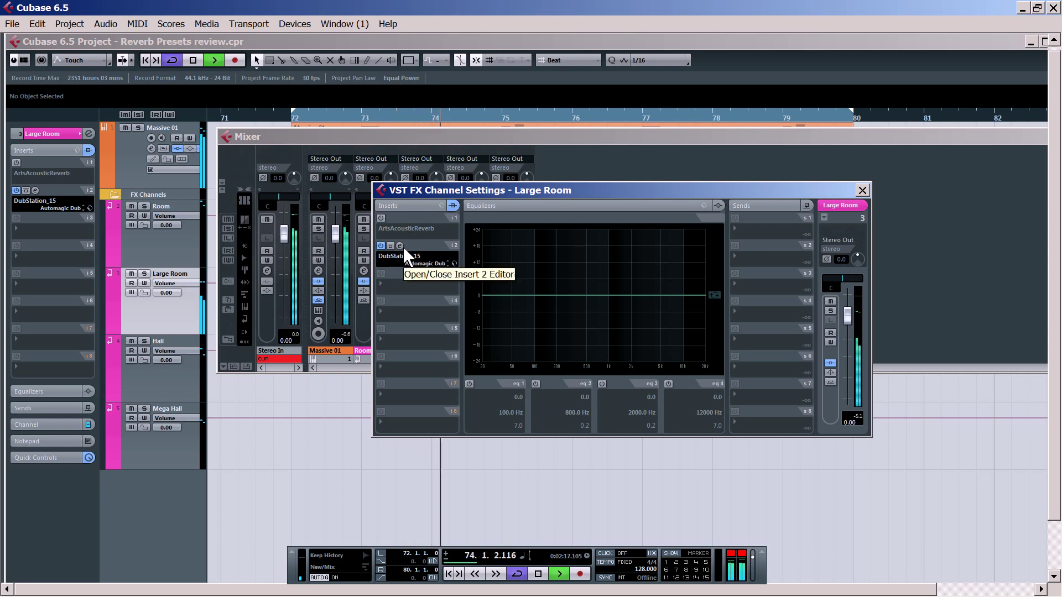
pyautogui.click(400, 246)
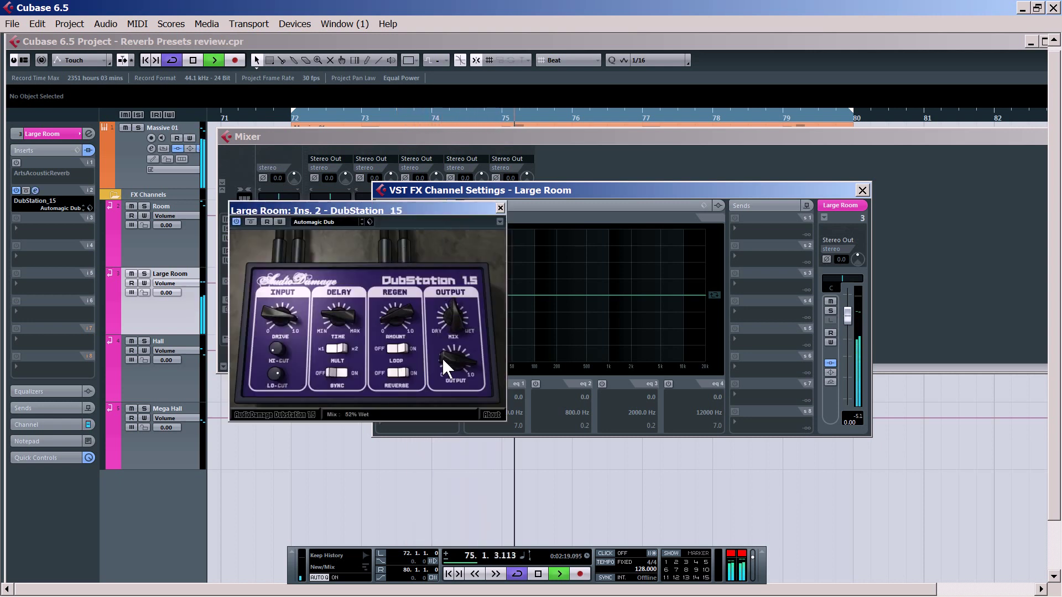
pyautogui.click(501, 208)
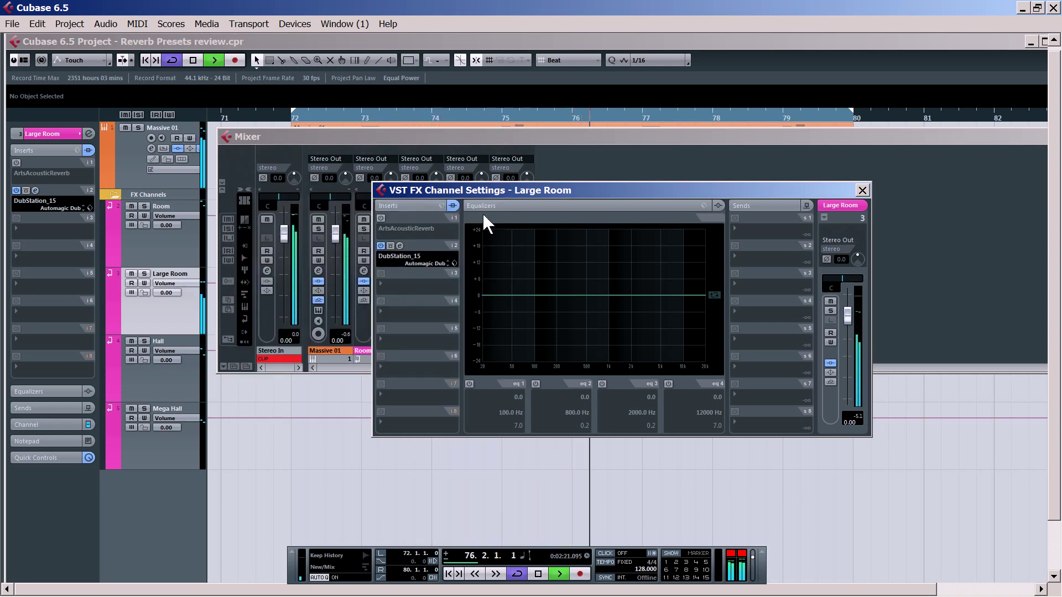
pyautogui.click(381, 218)
pyautogui.click(400, 246)
pyautogui.moveTo(456, 306); pyautogui.dragTo(456, 303)
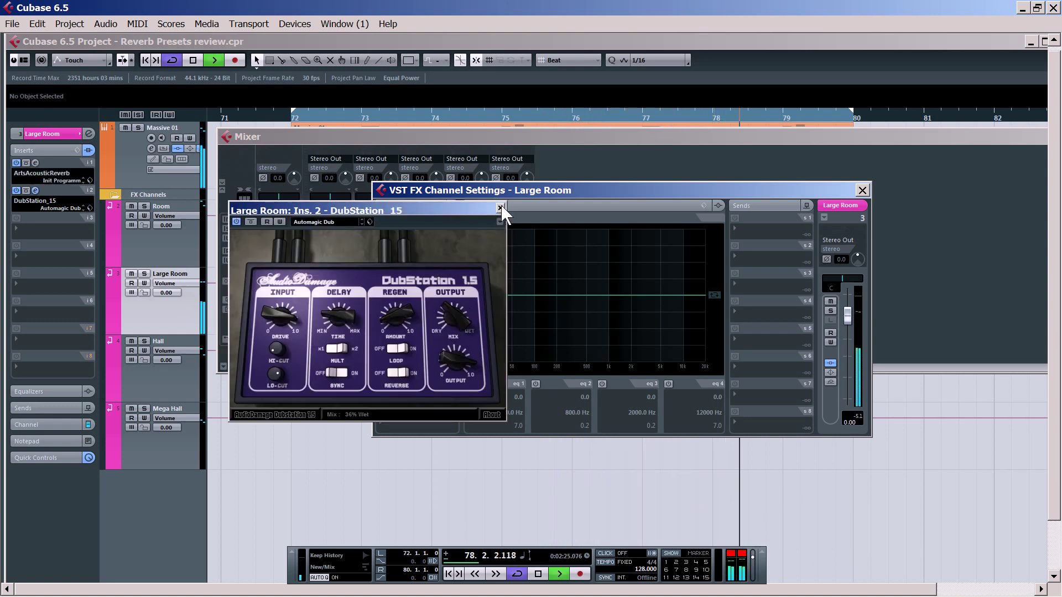
pyautogui.click(501, 209)
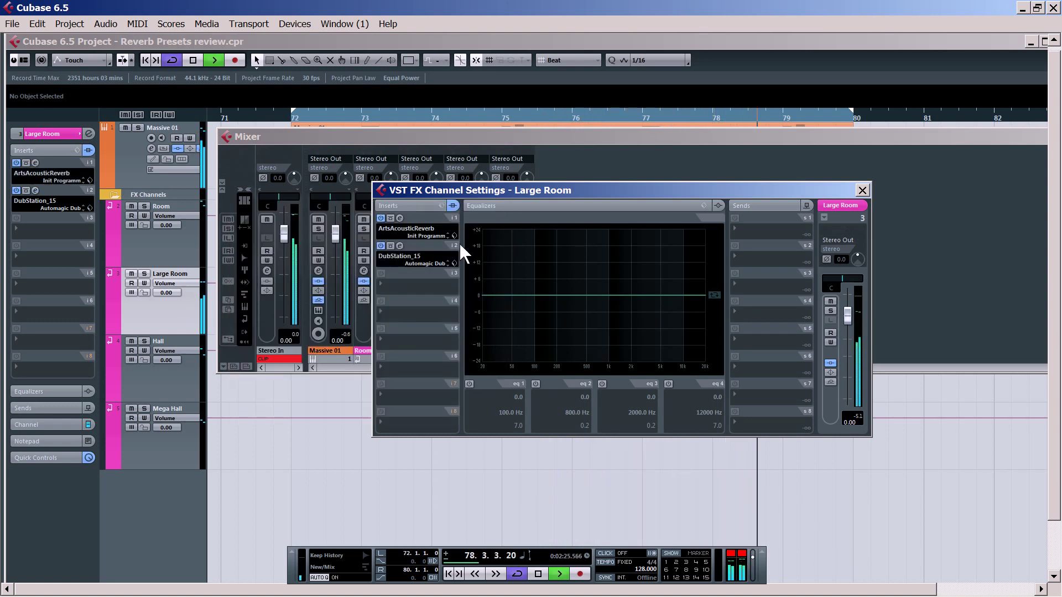
# Bypass Large Room's DubStation and lower the modulation of its ArtsAcousticReverb to 20 %
pyautogui.click(390, 246)
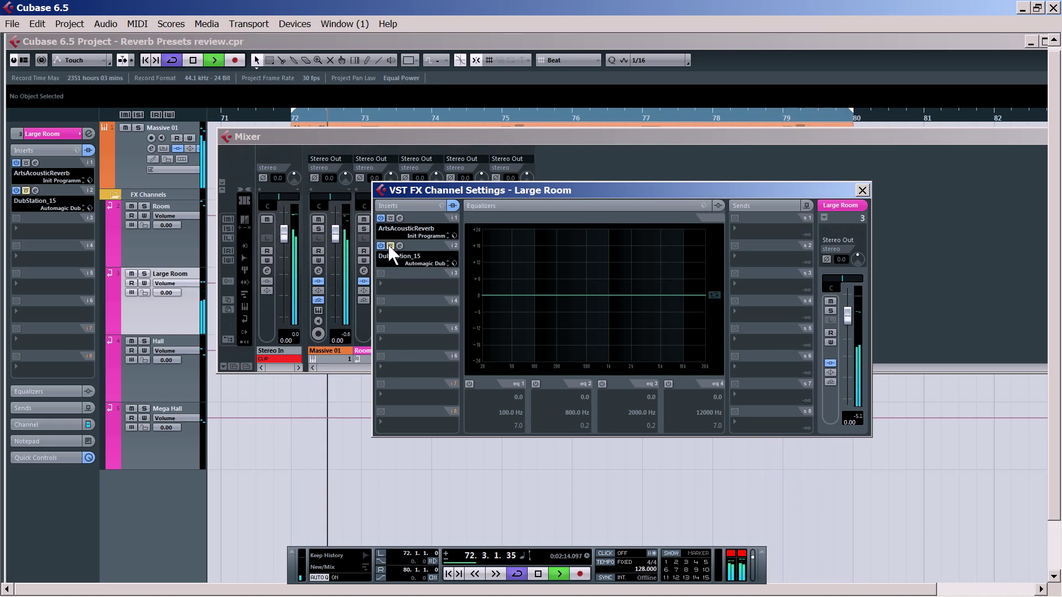
pyautogui.click(398, 218)
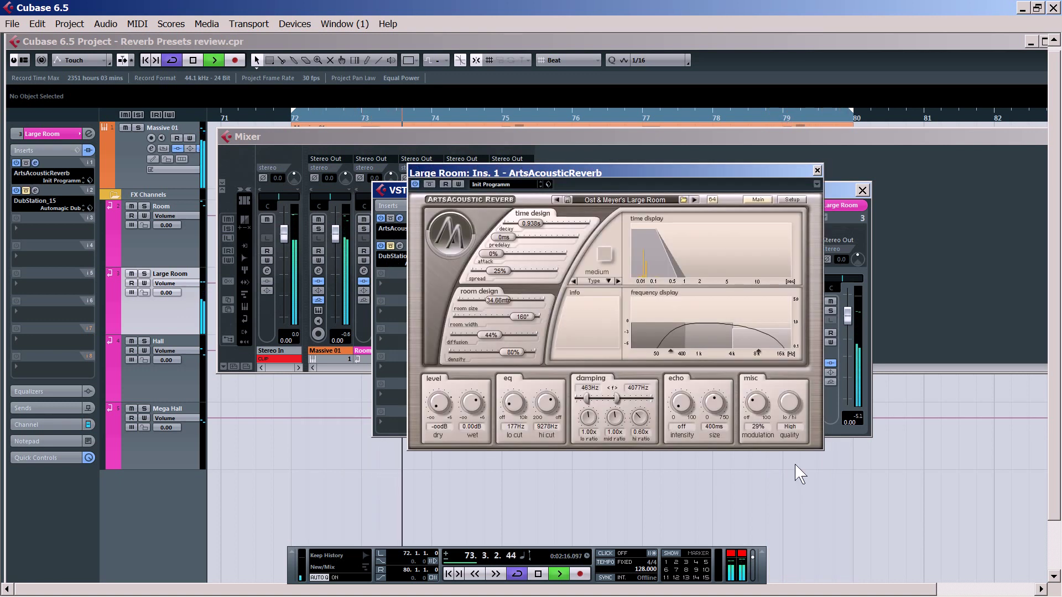
pyautogui.moveTo(759, 410); pyautogui.dragTo(762, 420)
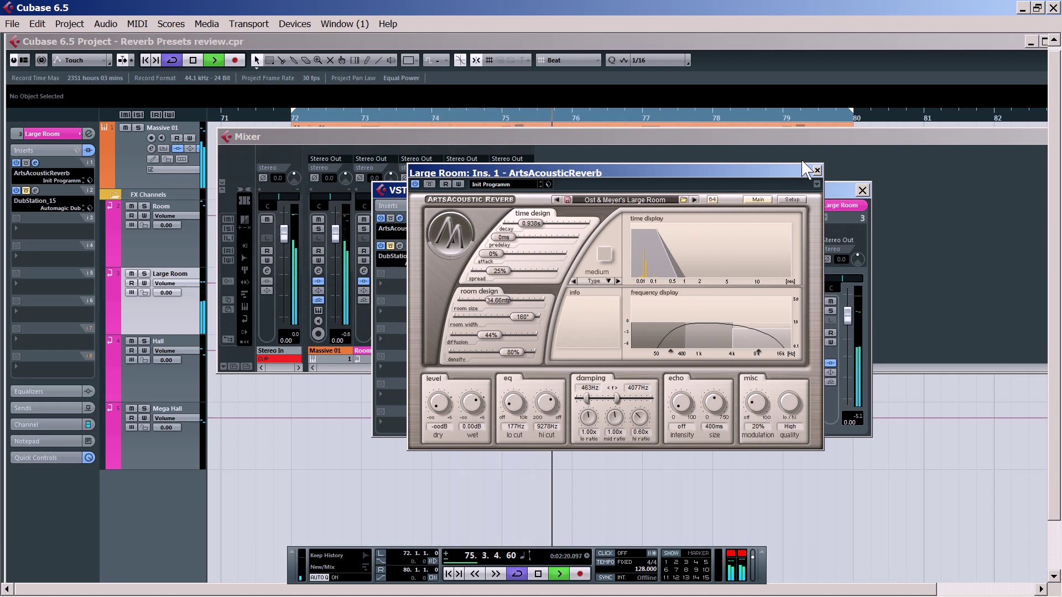
pyautogui.click(817, 169)
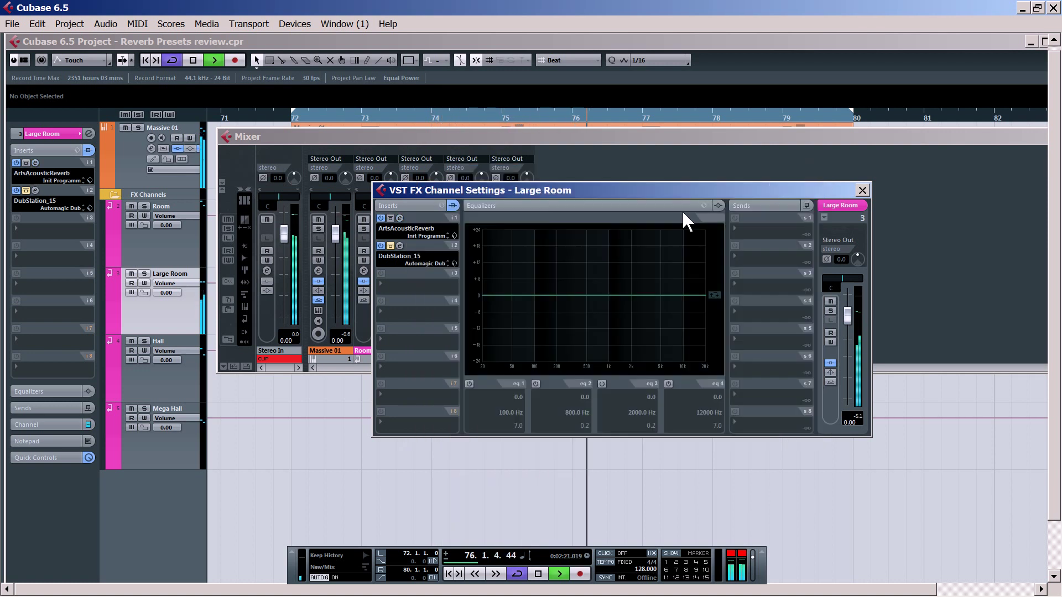
# Take Large Room's DubStation out of bypass, check its settings, and close the Large Room channel settings
pyautogui.click(399, 246)
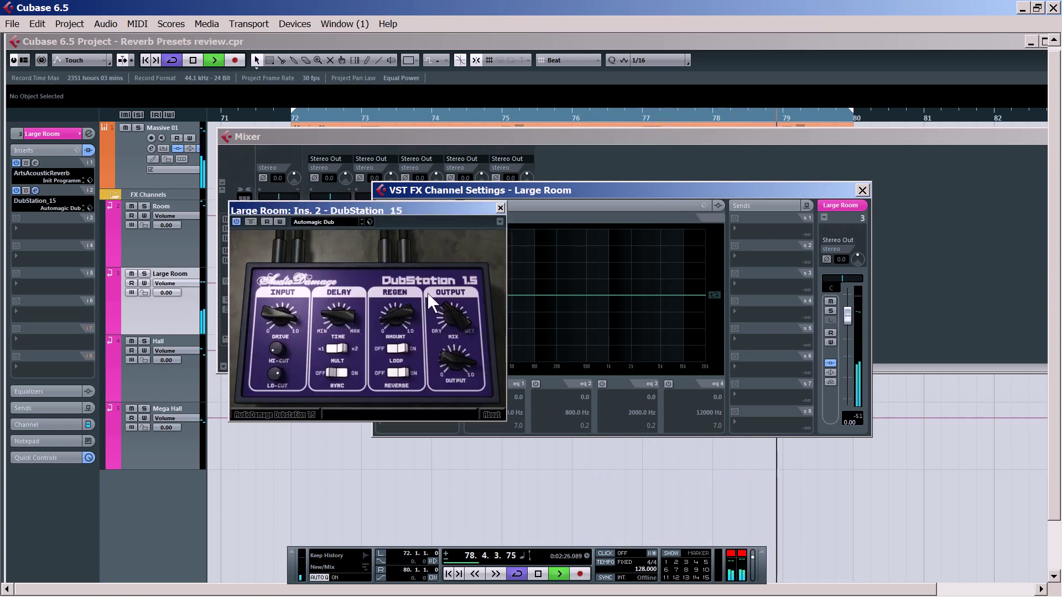
pyautogui.click(500, 208)
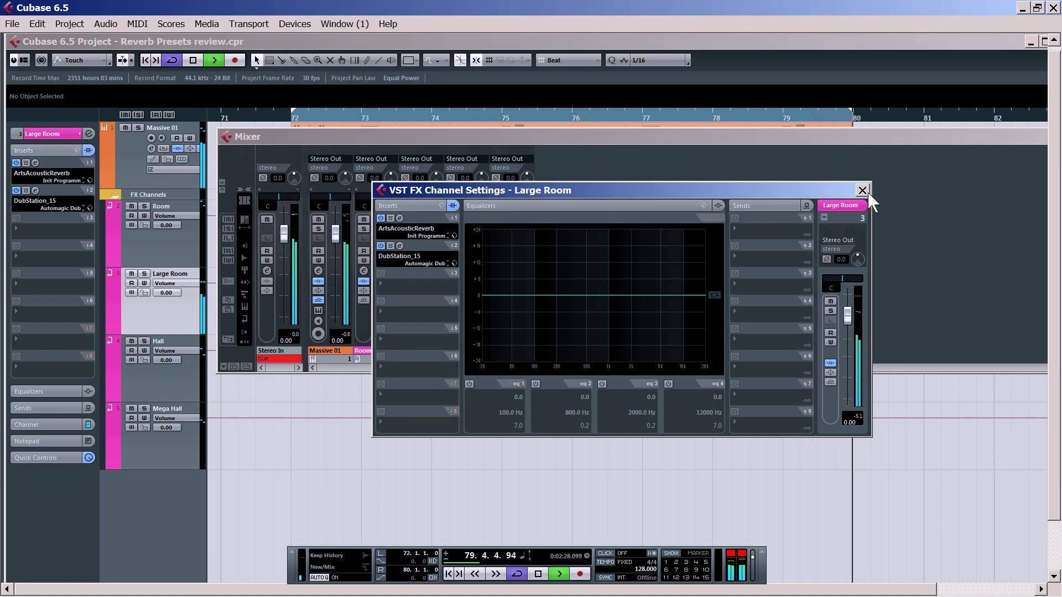
pyautogui.click(863, 190)
# Close the Mixer and turn off cycle playback for the project
pyautogui.moveTo(852, 139); pyautogui.dragTo(343, 259)
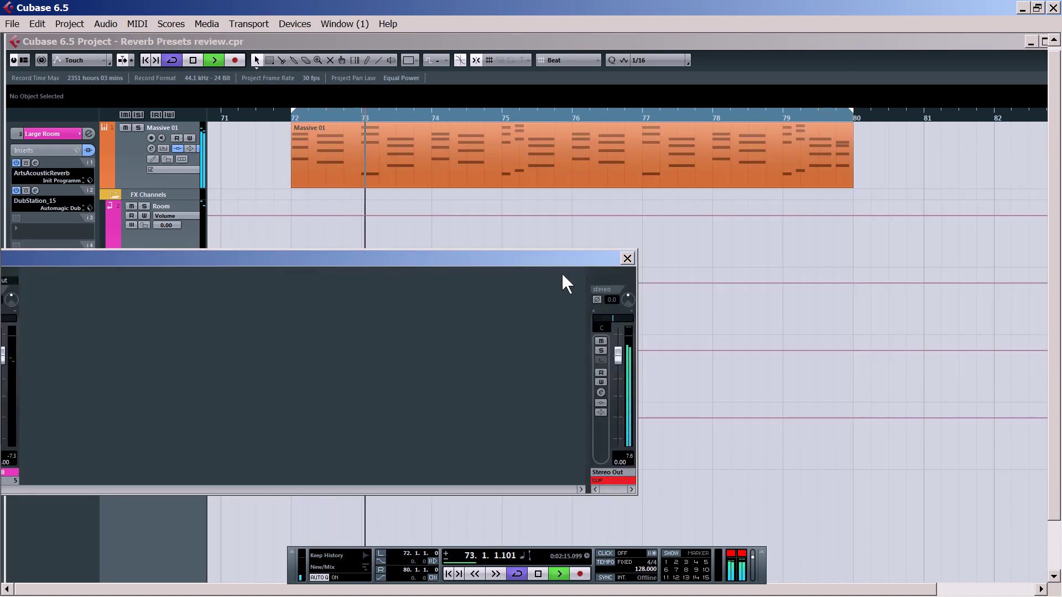
pyautogui.click(628, 259)
pyautogui.click(174, 61)
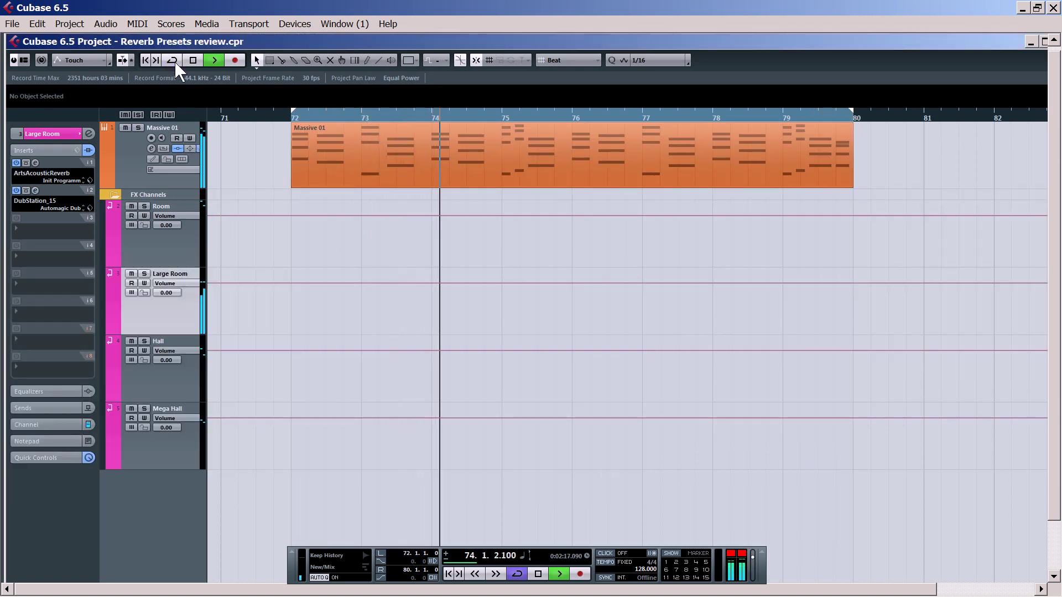